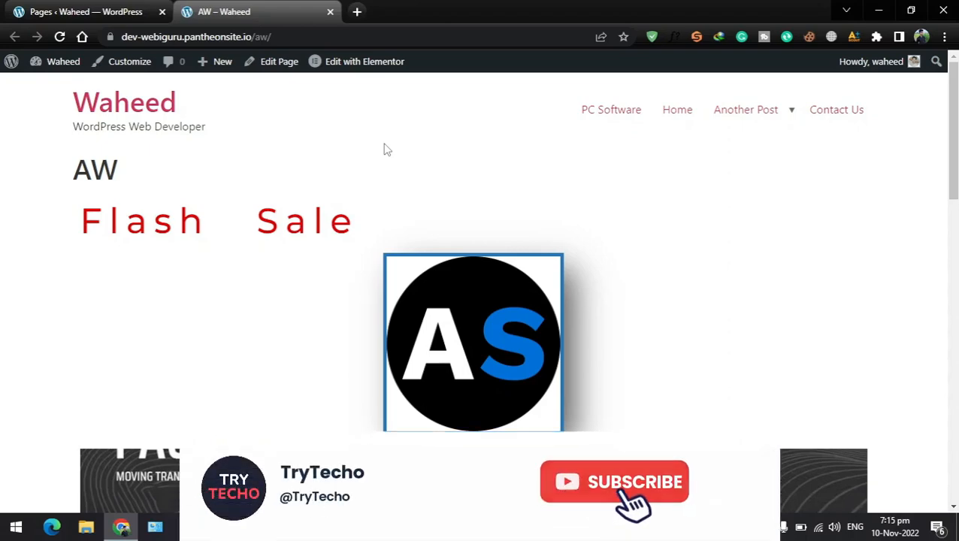
Open the AW page for editing with Elementor
{"action": "left_click", "coordinate": [353, 72]}
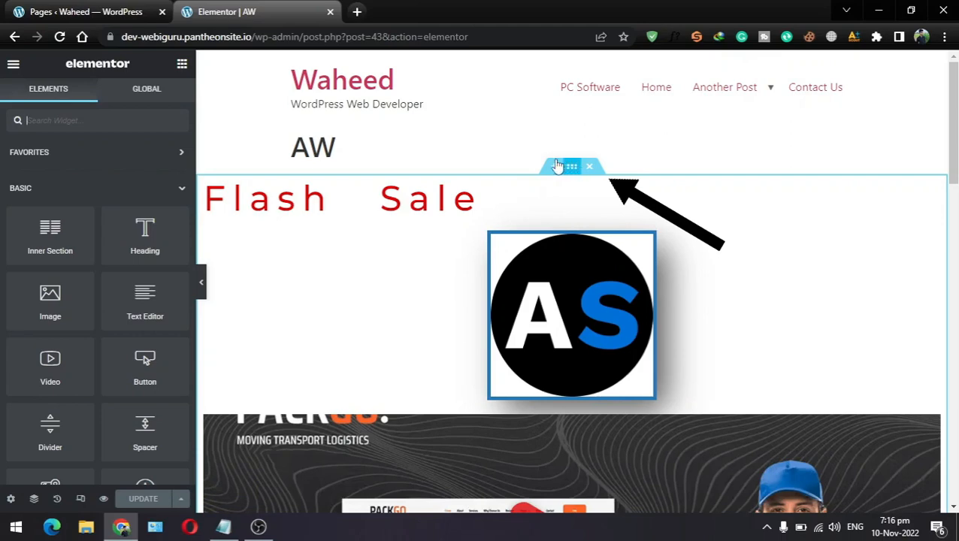
{"action": "mouse_move", "coordinate": [574, 174]}
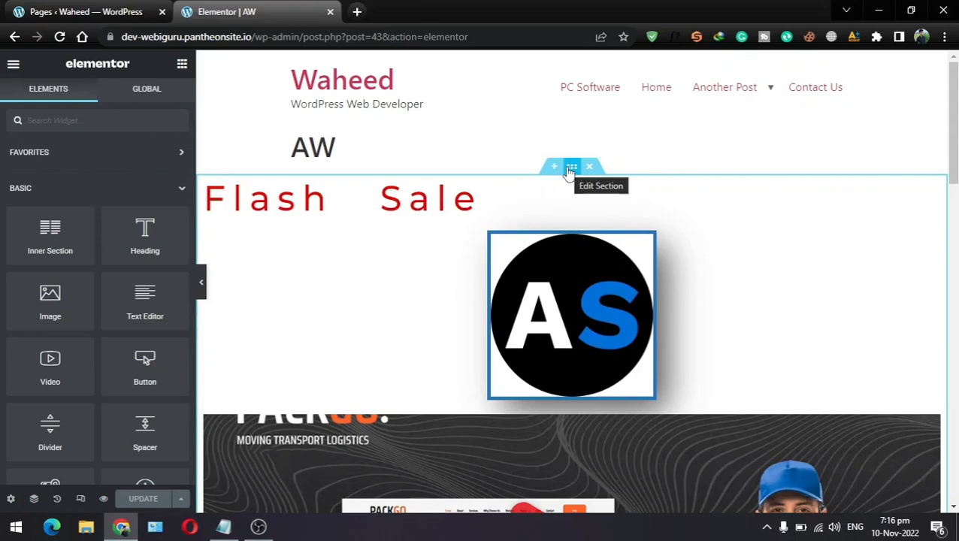
{"action": "mouse_move", "coordinate": [205, 188]}
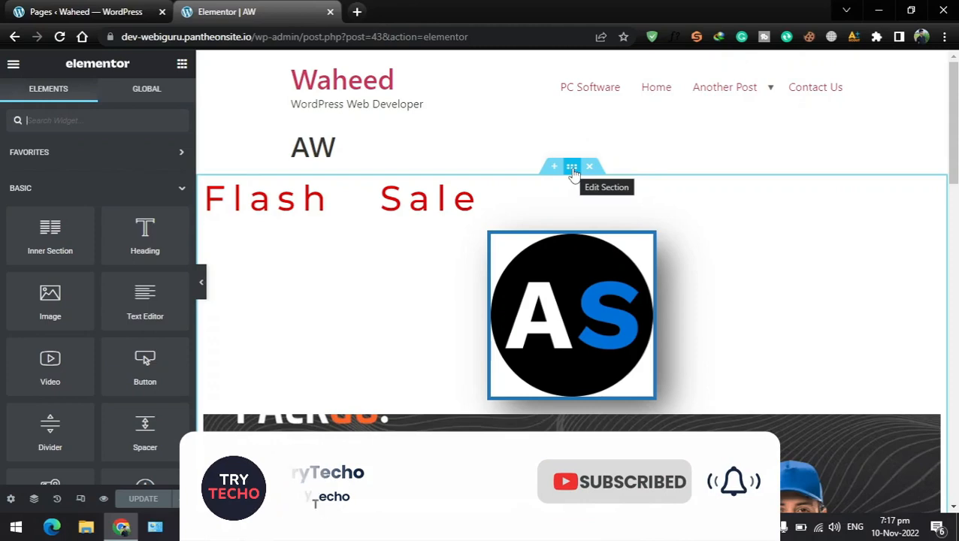
Open webwhiteboard.com in a separate tab and draw two full-width rectangles, a tall one above a shorter one
{"action": "left_click", "coordinate": [357, 12]}
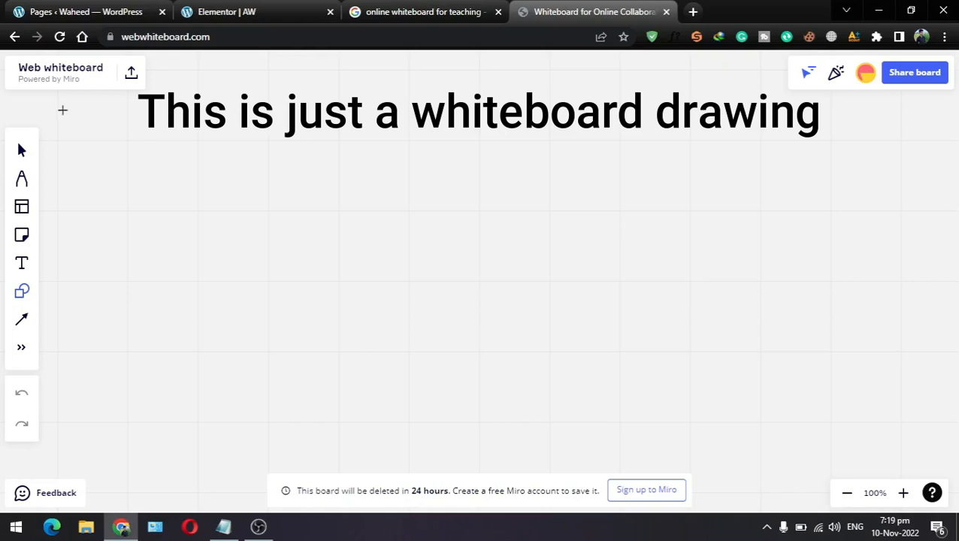
{"action": "left_click_drag", "start_coordinate": [62, 110], "coordinate": [911, 329]}
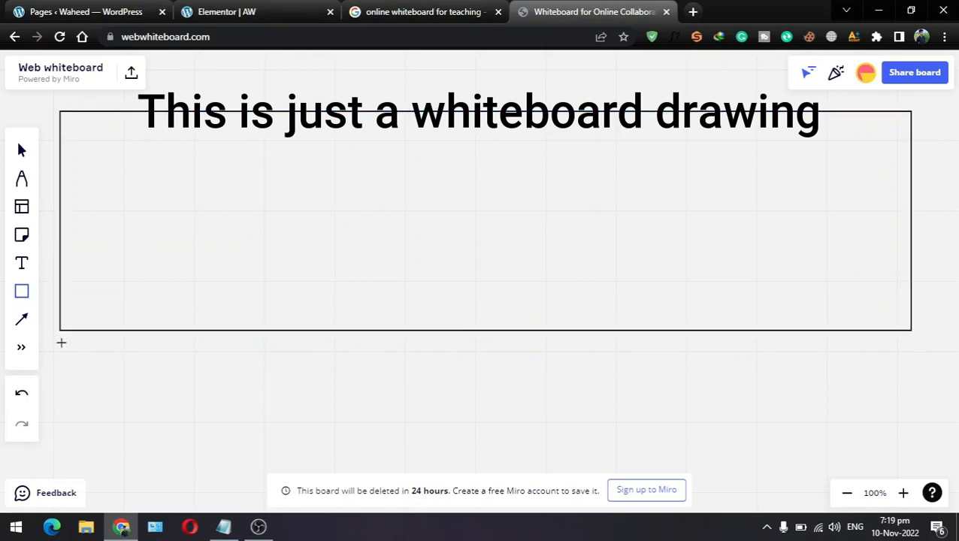
{"action": "left_click_drag", "start_coordinate": [60, 343], "coordinate": [911, 424]}
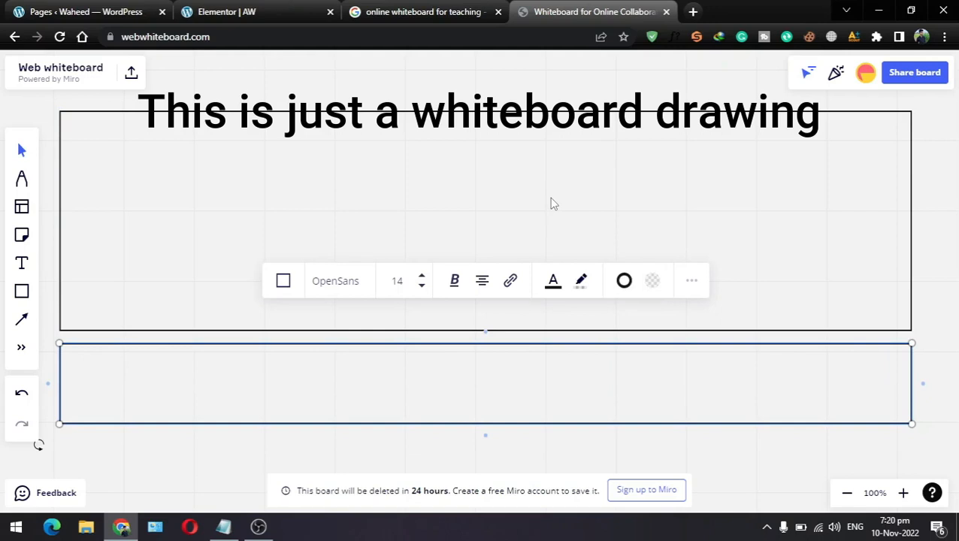
Switch back to the Elementor page, open the top section's settings and view the section from start to end
{"action": "left_click", "coordinate": [263, 8]}
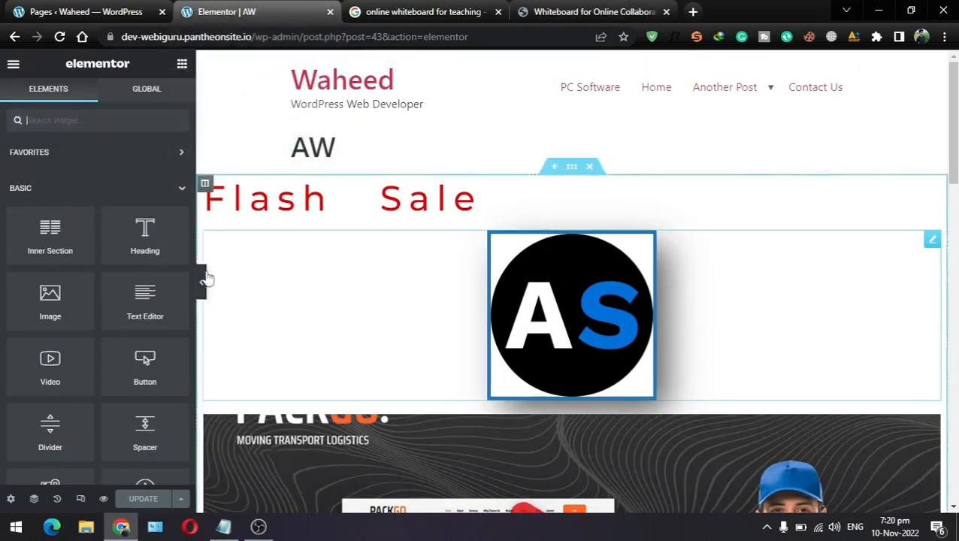
{"action": "left_click", "coordinate": [572, 167]}
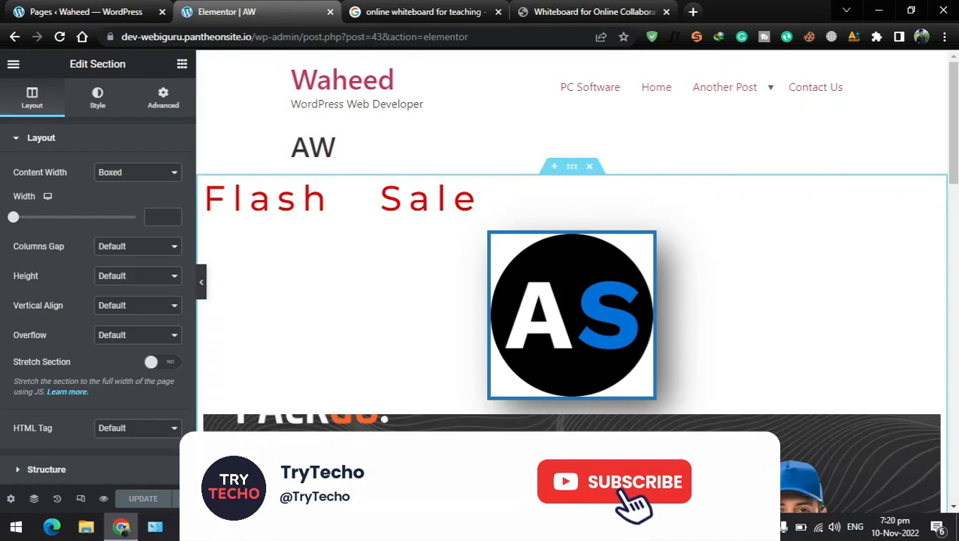
{"action": "left_click_drag", "start_coordinate": [954, 134], "coordinate": [956, 447]}
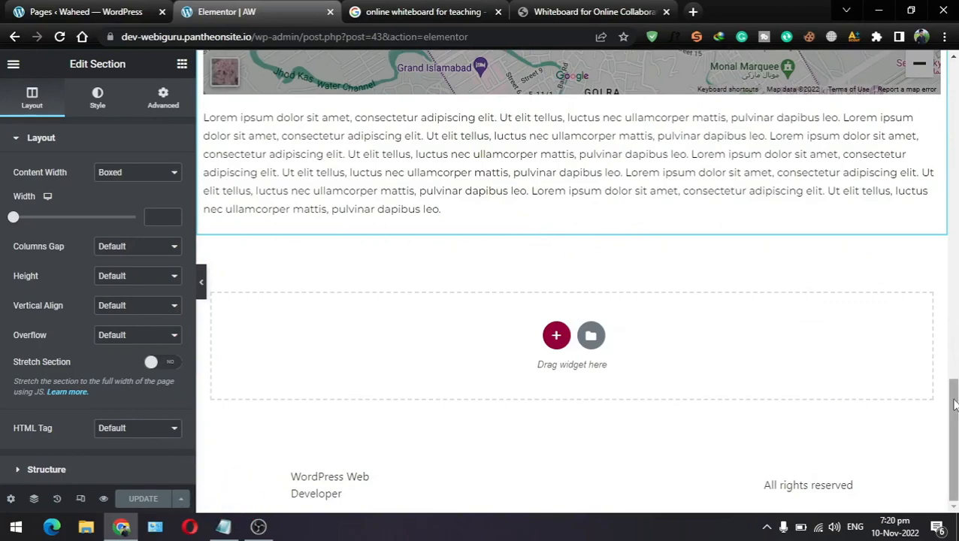
{"action": "left_click_drag", "start_coordinate": [954, 403], "coordinate": [955, 85]}
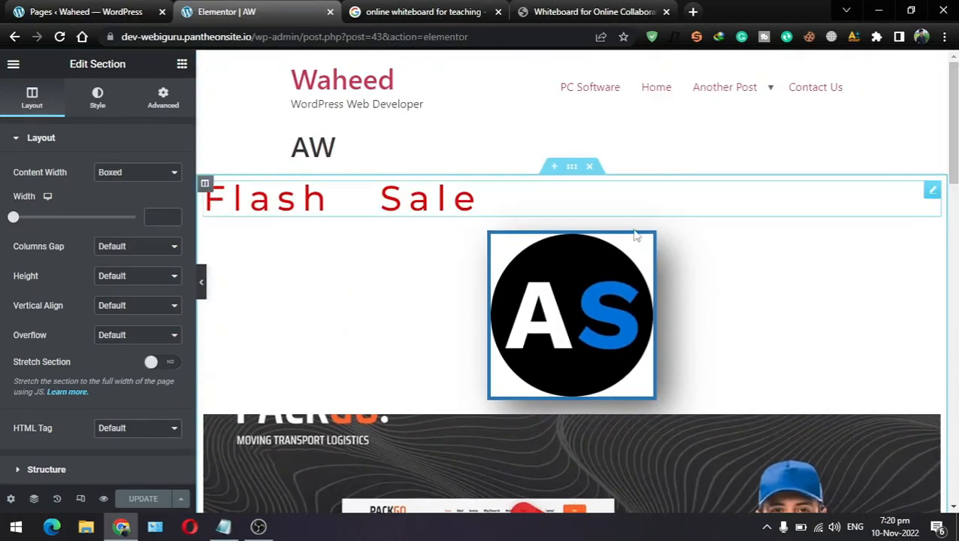
Glance at the whiteboard rectangles, then return to Elementor and open the structure choices for a new section below the existing one
{"action": "left_click", "coordinate": [566, 12]}
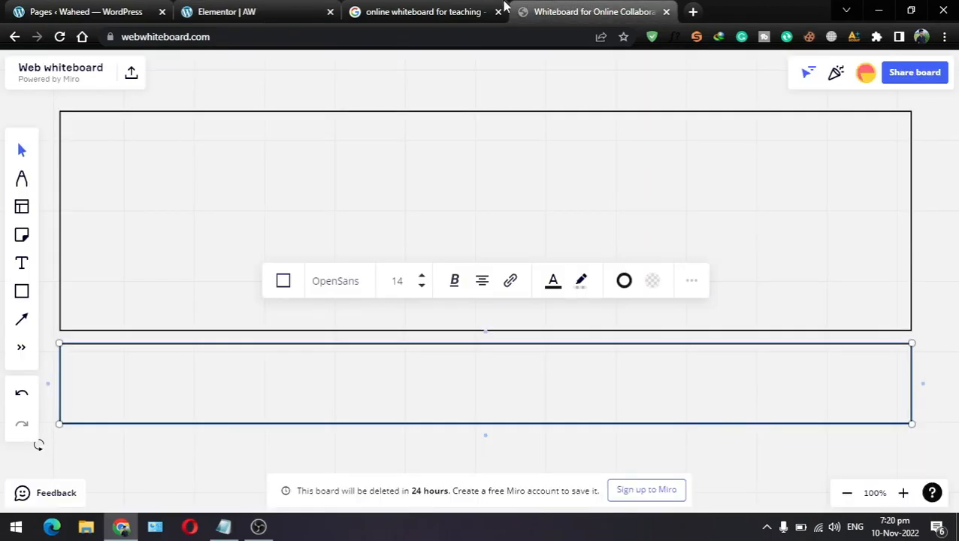
{"action": "left_click", "coordinate": [263, 8]}
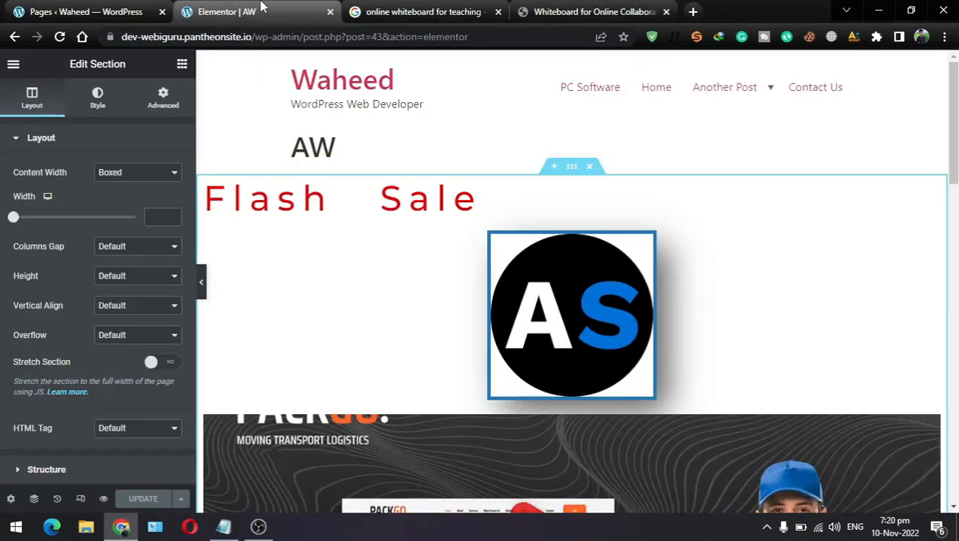
{"action": "scroll", "coordinate": [571, 286], "scroll_direction": "down", "scroll_amount": 10}
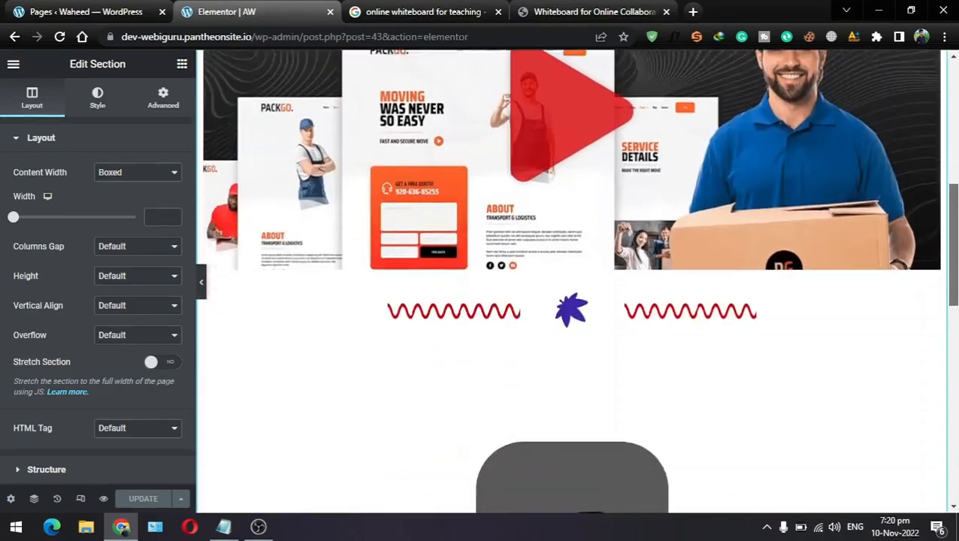
{"action": "scroll", "coordinate": [728, 403], "scroll_direction": "down", "scroll_amount": 5}
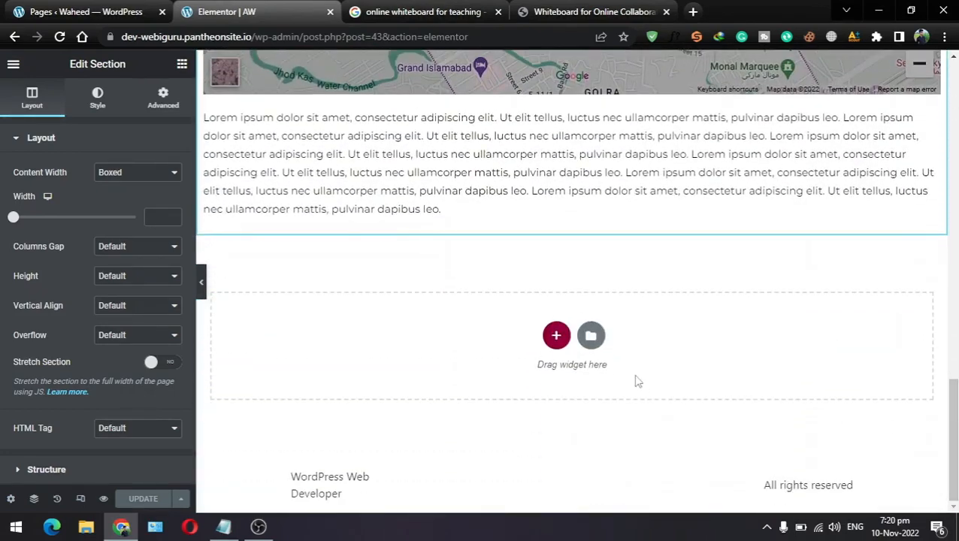
{"action": "left_click", "coordinate": [556, 338]}
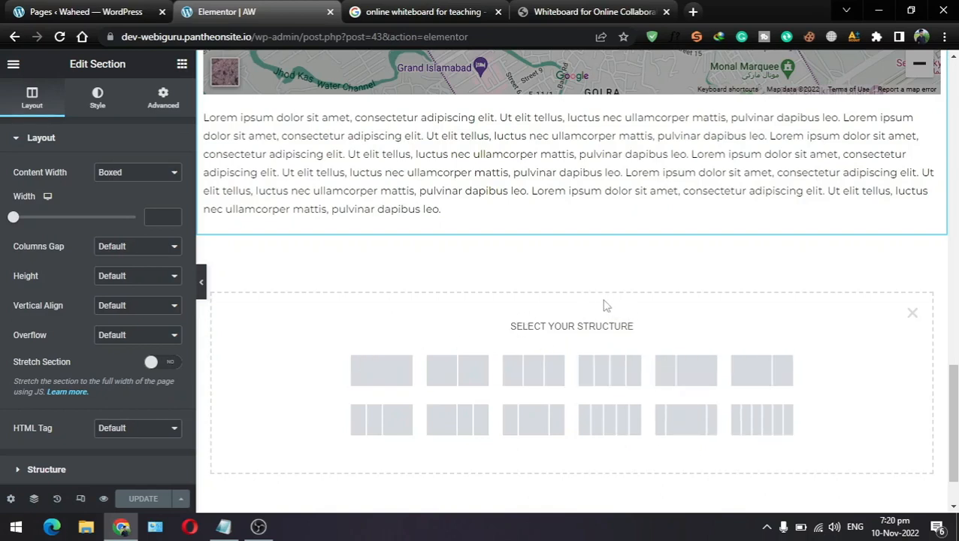
Close the Google search tab and sketch a heading line, a large box, a small button box and a side box inside the whiteboard's taller rectangle
{"action": "left_click", "coordinate": [466, 12]}
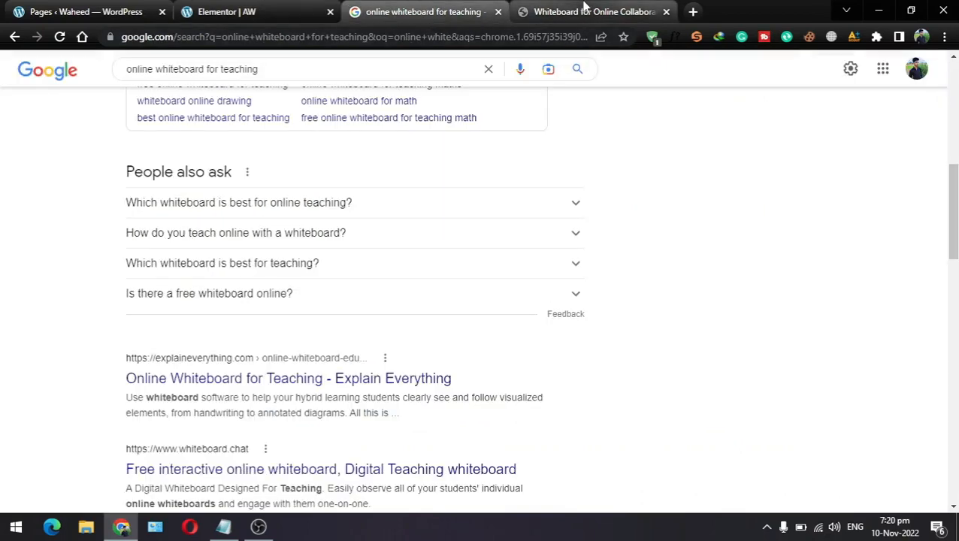
{"action": "left_click", "coordinate": [585, 8]}
{"action": "left_click", "coordinate": [498, 12]}
{"action": "key", "text": "p"}
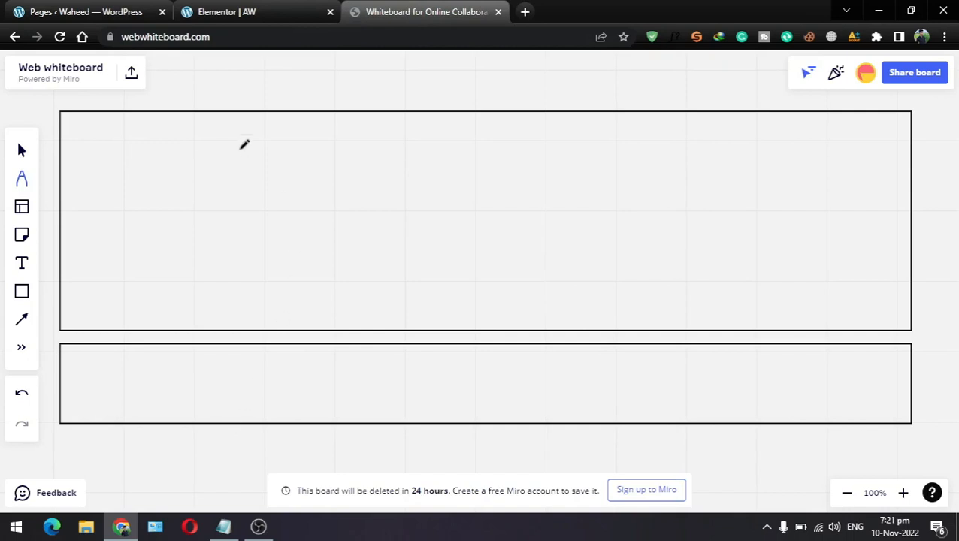
{"action": "left_click_drag", "start_coordinate": [95, 140], "coordinate": [256, 138]}
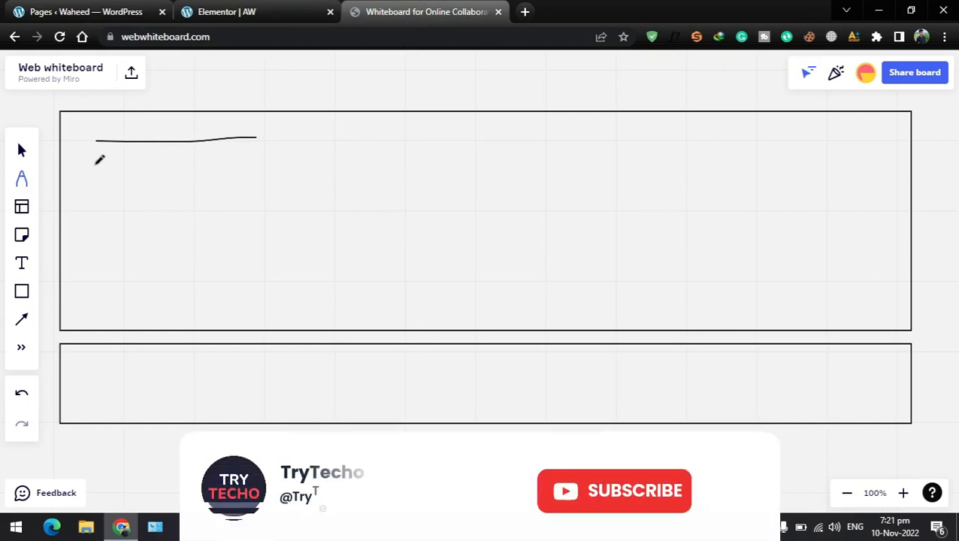
{"action": "mouse_move", "coordinate": [95, 163]}
{"action": "left_mouse_down"}
{"action": "mouse_move", "coordinate": [177, 153]}
{"action": "mouse_move", "coordinate": [366, 158]}
{"action": "mouse_move", "coordinate": [308, 247]}
{"action": "mouse_move", "coordinate": [121, 231]}
{"action": "mouse_move", "coordinate": [107, 156]}
{"action": "left_mouse_up"}
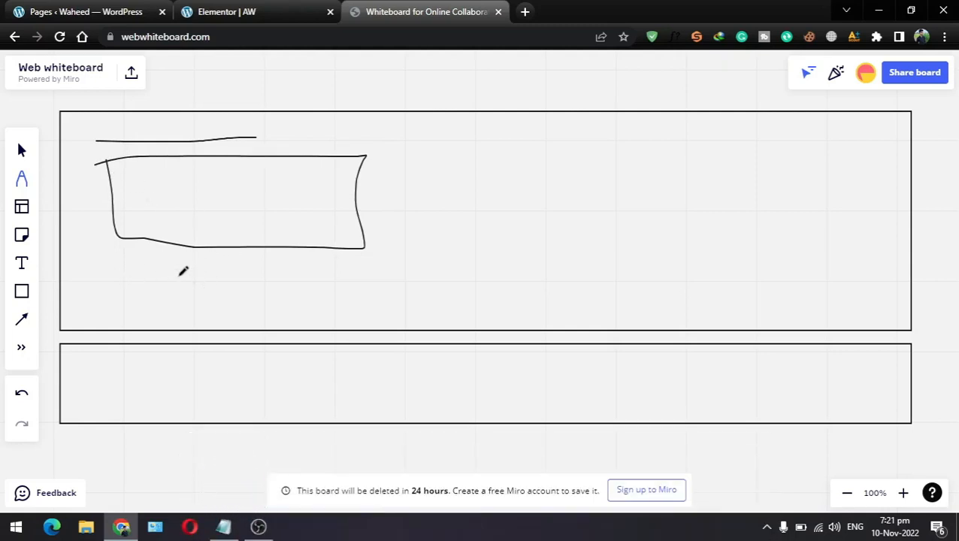
{"action": "mouse_move", "coordinate": [164, 273]}
{"action": "left_mouse_down"}
{"action": "mouse_move", "coordinate": [218, 272]}
{"action": "mouse_move", "coordinate": [263, 290]}
{"action": "mouse_move", "coordinate": [162, 298]}
{"action": "mouse_move", "coordinate": [170, 271]}
{"action": "left_mouse_up"}
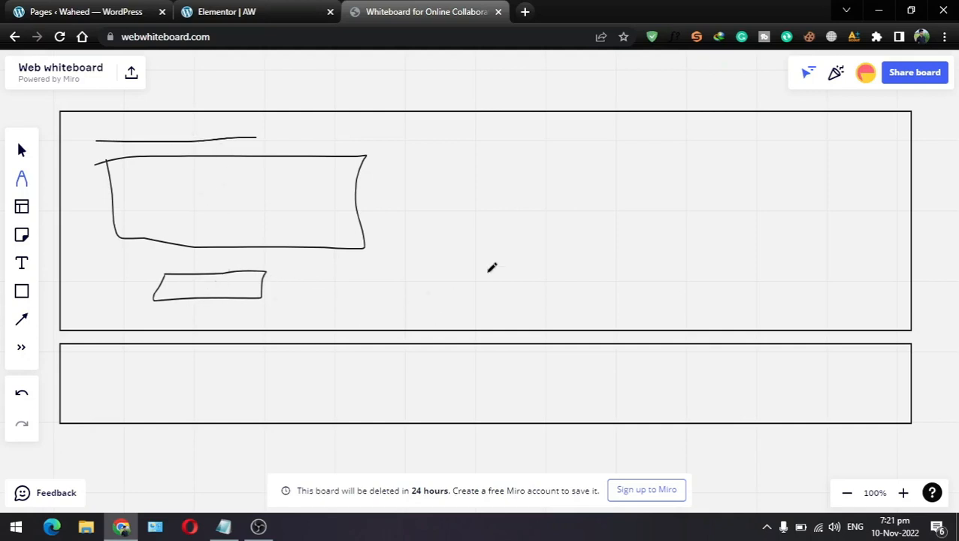
{"action": "mouse_move", "coordinate": [426, 177]}
{"action": "left_mouse_down"}
{"action": "mouse_move", "coordinate": [508, 172]}
{"action": "mouse_move", "coordinate": [518, 223]}
{"action": "mouse_move", "coordinate": [393, 212]}
{"action": "mouse_move", "coordinate": [451, 171]}
{"action": "mouse_move", "coordinate": [481, 174]}
{"action": "left_mouse_up"}
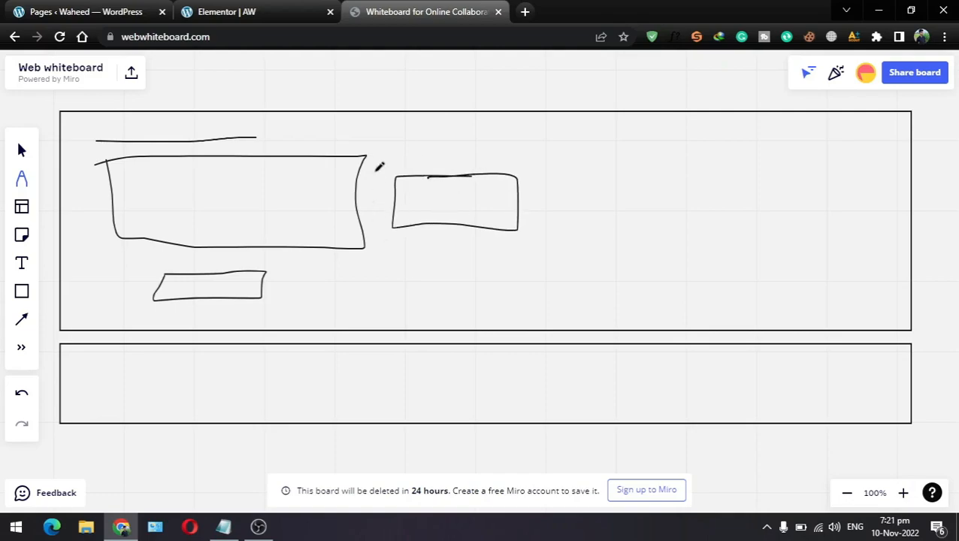
Switch back to the Elementor page and view the beginning of its first section
{"action": "left_click", "coordinate": [229, 12]}
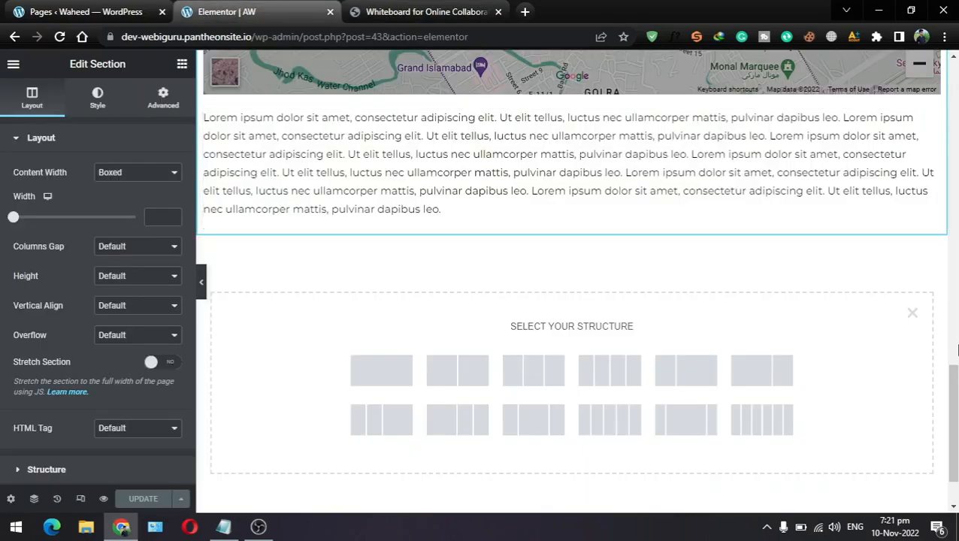
{"action": "left_click_drag", "start_coordinate": [955, 390], "coordinate": [954, 84]}
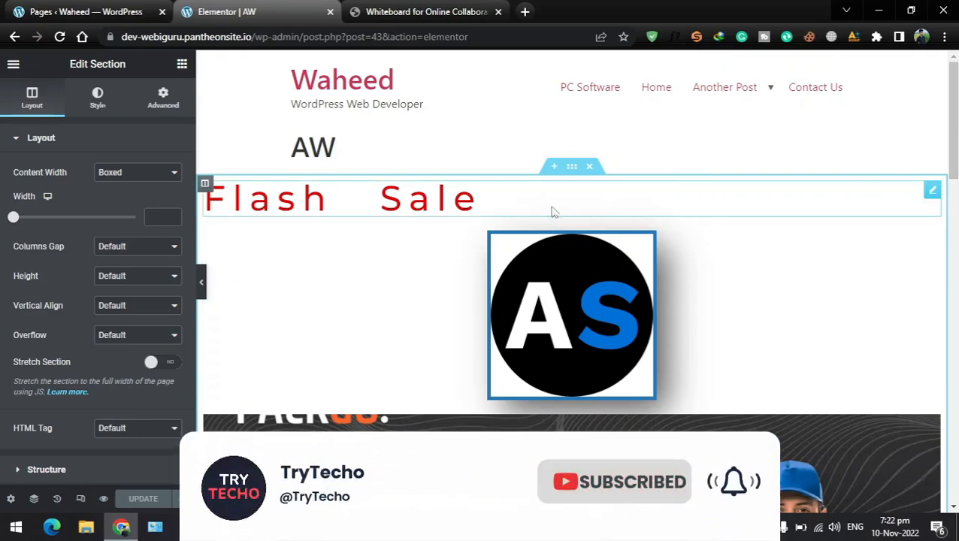
Draw one large full-width rectangle on the cleared whiteboard and dismiss the board-sharing hint
{"action": "left_click", "coordinate": [434, 12]}
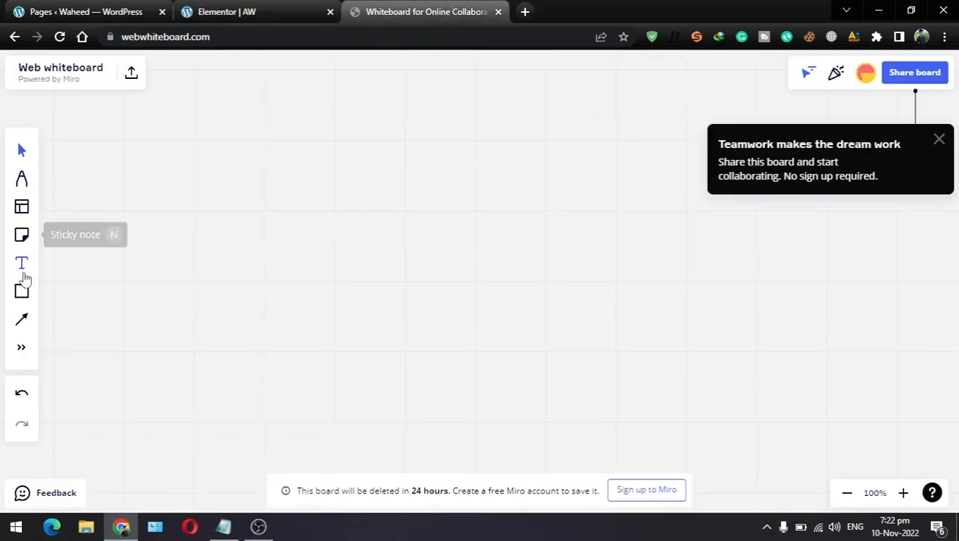
{"action": "left_click", "coordinate": [21, 291]}
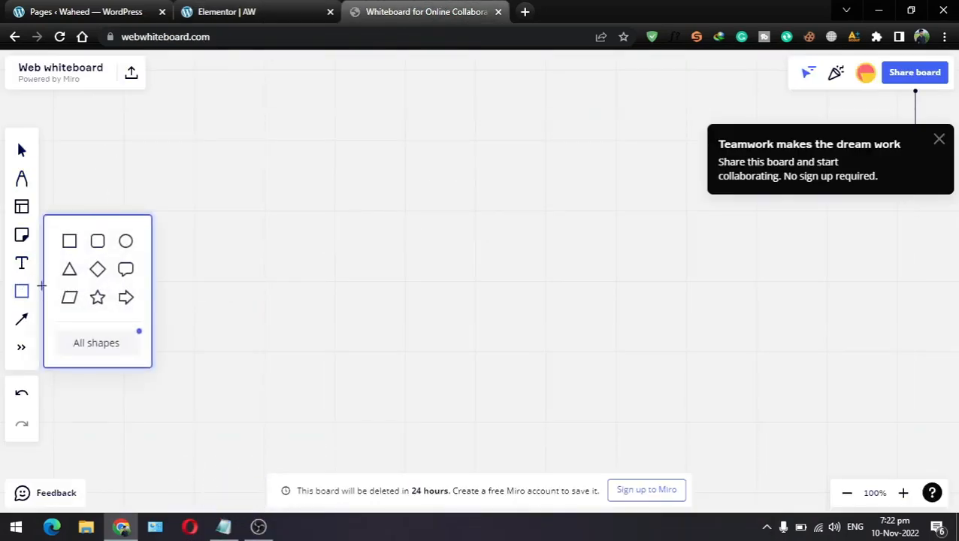
{"action": "left_click", "coordinate": [66, 240]}
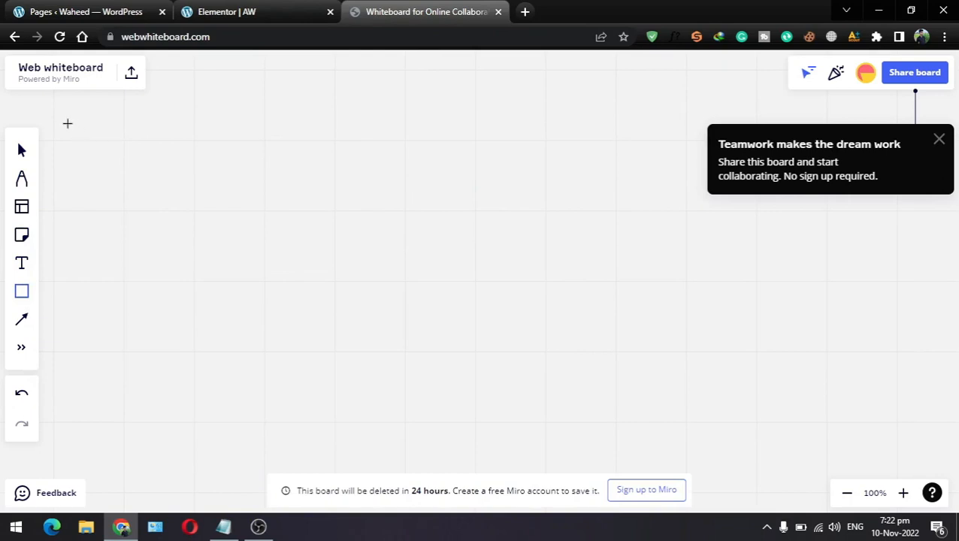
{"action": "left_click_drag", "start_coordinate": [67, 123], "coordinate": [900, 421]}
{"action": "left_click", "coordinate": [938, 139]}
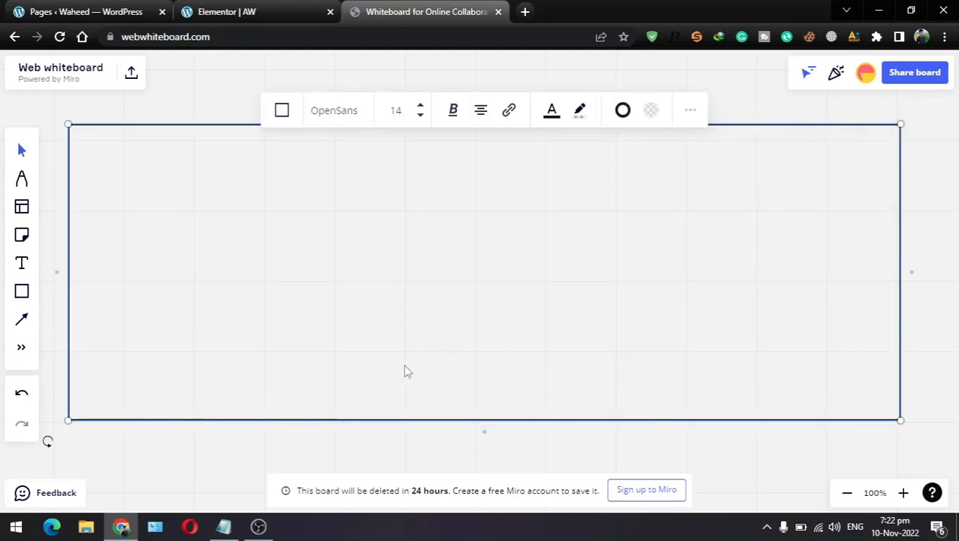
Try the rounded rectangle shape on the large box, change it back to a plain rectangle and deselect it
{"action": "left_click", "coordinate": [282, 110]}
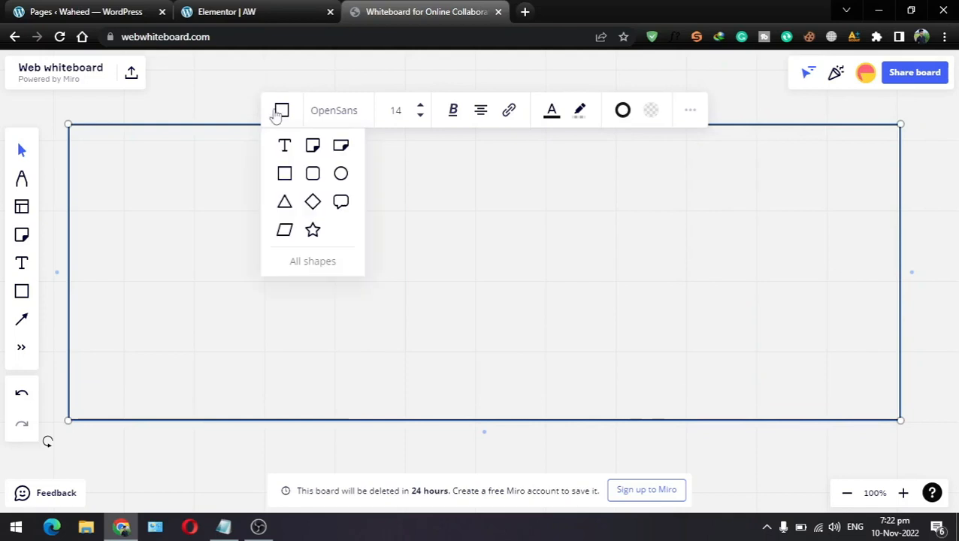
{"action": "left_click", "coordinate": [312, 173]}
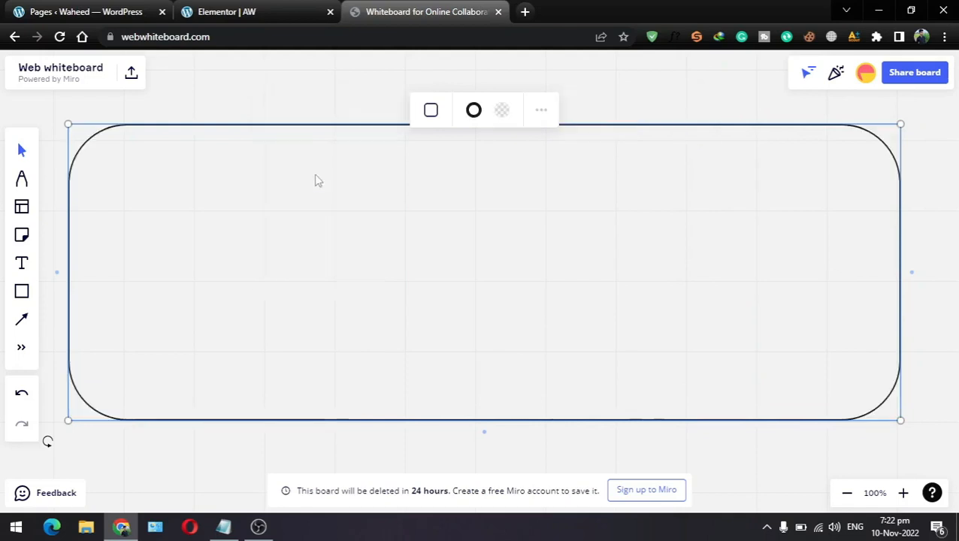
{"action": "left_click", "coordinate": [431, 113]}
{"action": "left_click", "coordinate": [435, 175]}
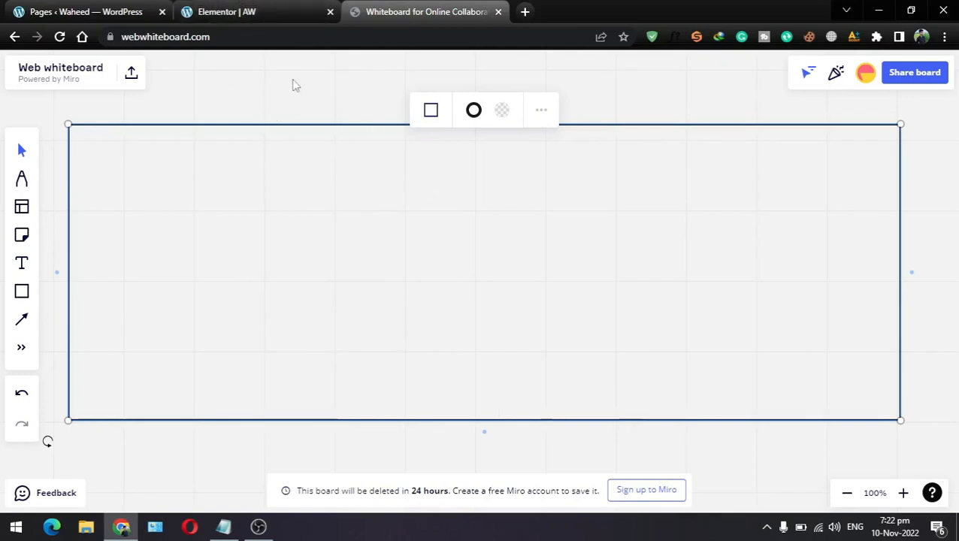
{"action": "left_click", "coordinate": [279, 96]}
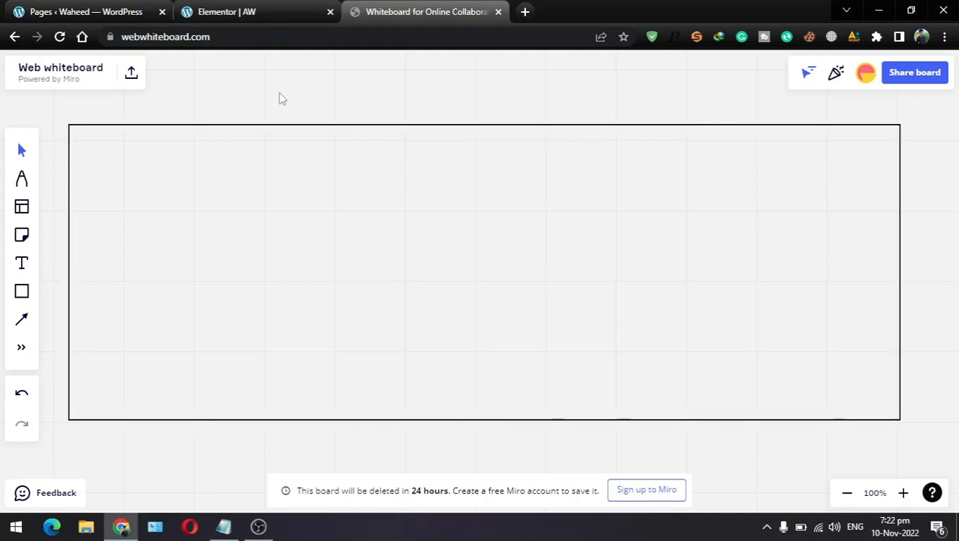
Draw a small rectangle inside the large one, near its upper-left corner
{"action": "left_click", "coordinate": [22, 293]}
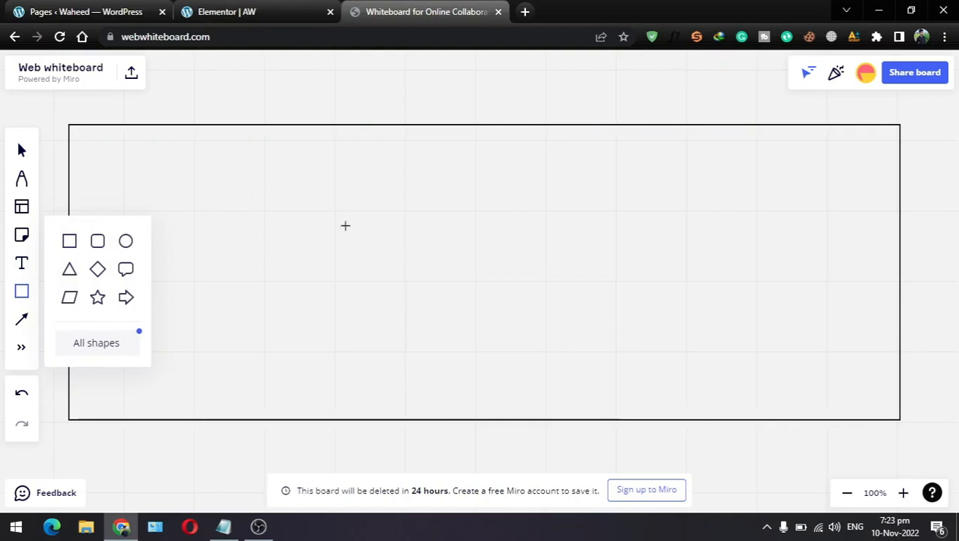
{"action": "left_click", "coordinate": [69, 241]}
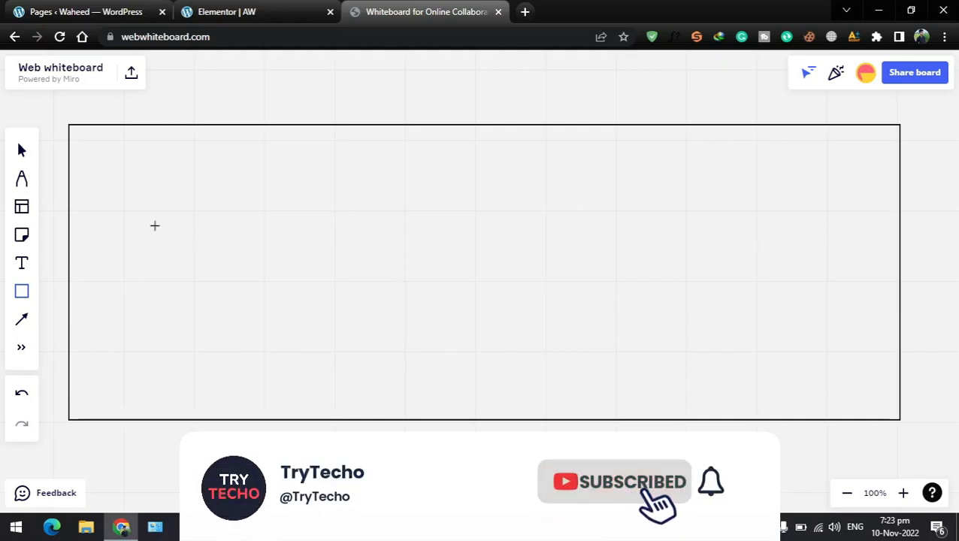
{"action": "left_click_drag", "start_coordinate": [110, 198], "coordinate": [279, 272]}
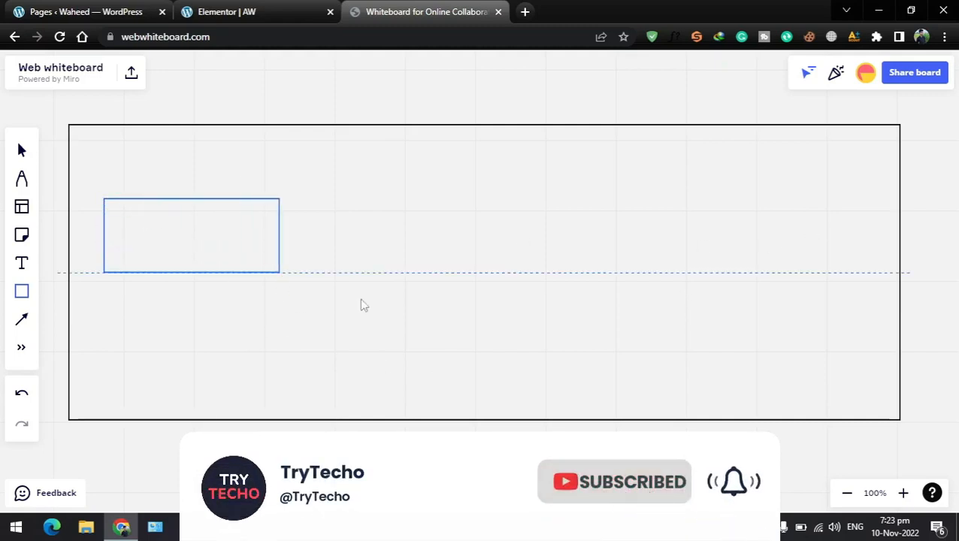
{"action": "left_click", "coordinate": [402, 248]}
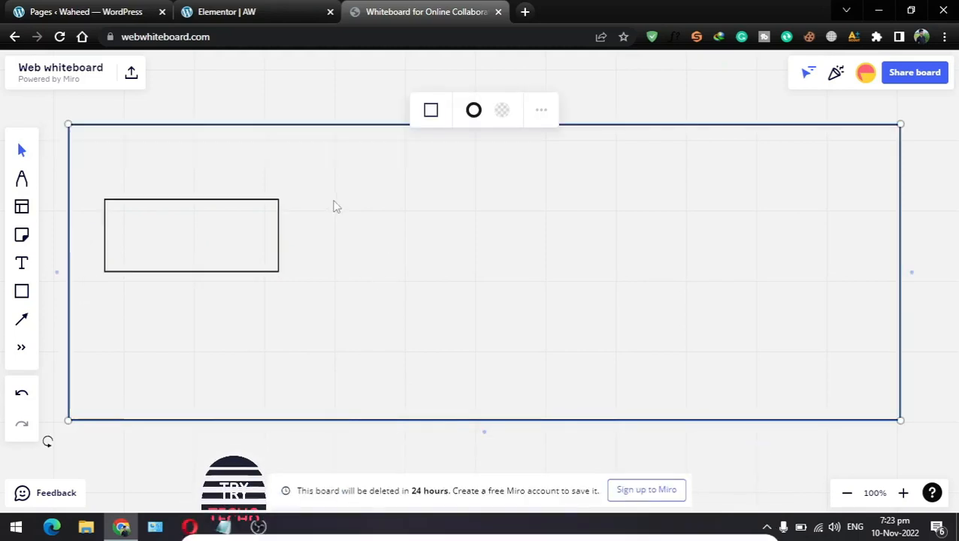
Draw two more rectangles inside the large box, in a row beside the small one, the last one widest
{"action": "key", "text": "r"}
{"action": "left_click_drag", "start_coordinate": [319, 201], "coordinate": [522, 272]}
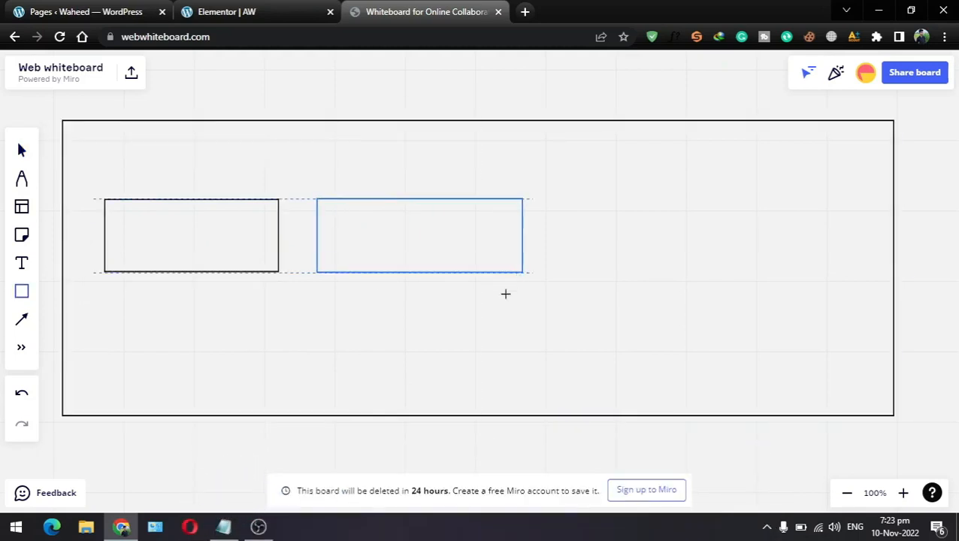
{"action": "left_click", "coordinate": [467, 322]}
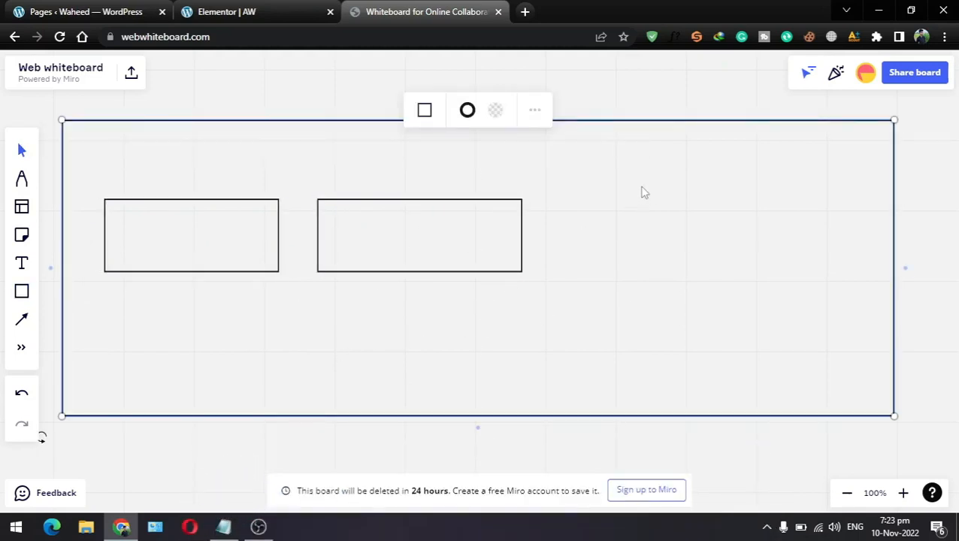
{"action": "left_click", "coordinate": [22, 291]}
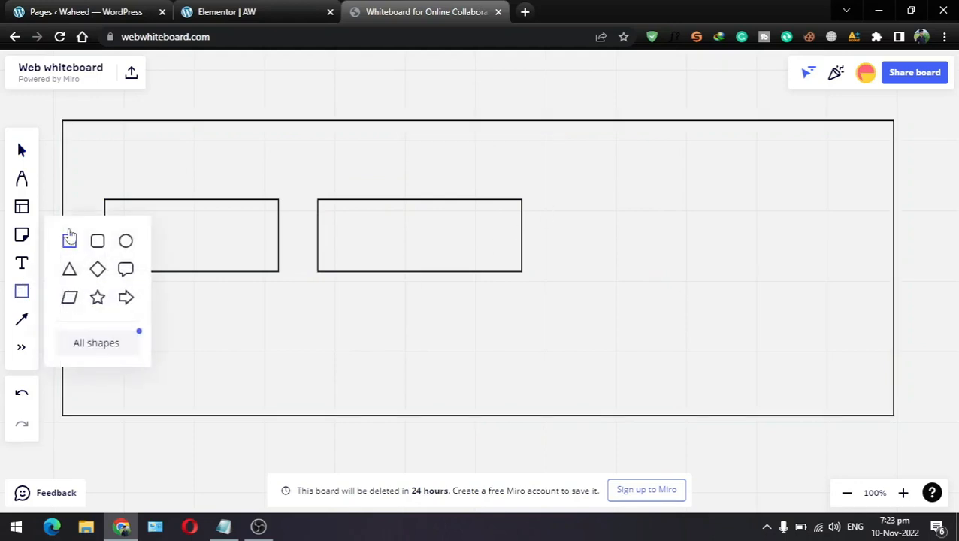
{"action": "left_click", "coordinate": [70, 238]}
{"action": "left_click_drag", "start_coordinate": [556, 199], "coordinate": [873, 273]}
{"action": "left_click", "coordinate": [158, 442]}
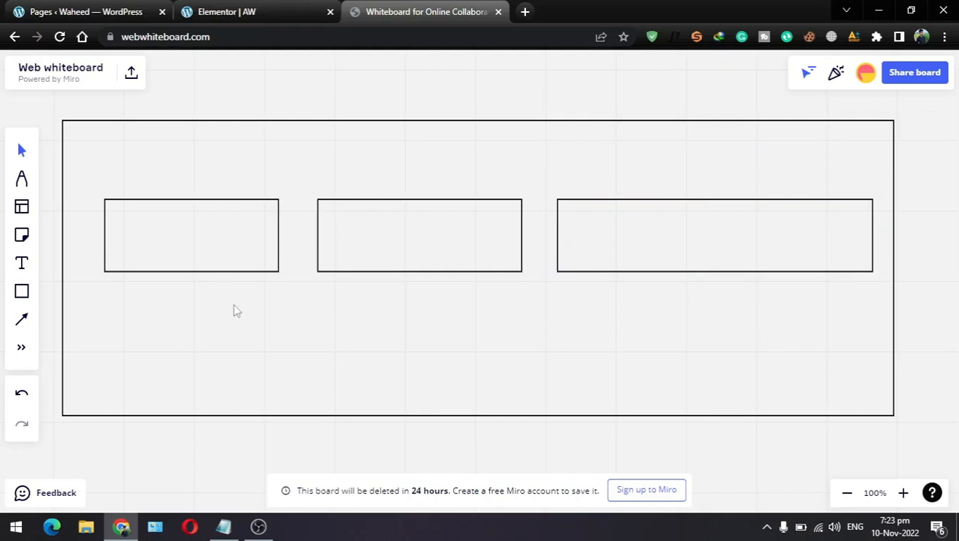
Sketch freehand a letter A in the first small box, a button outline with text lines in the second, and a wide box in the third
{"action": "left_click", "coordinate": [22, 179]}
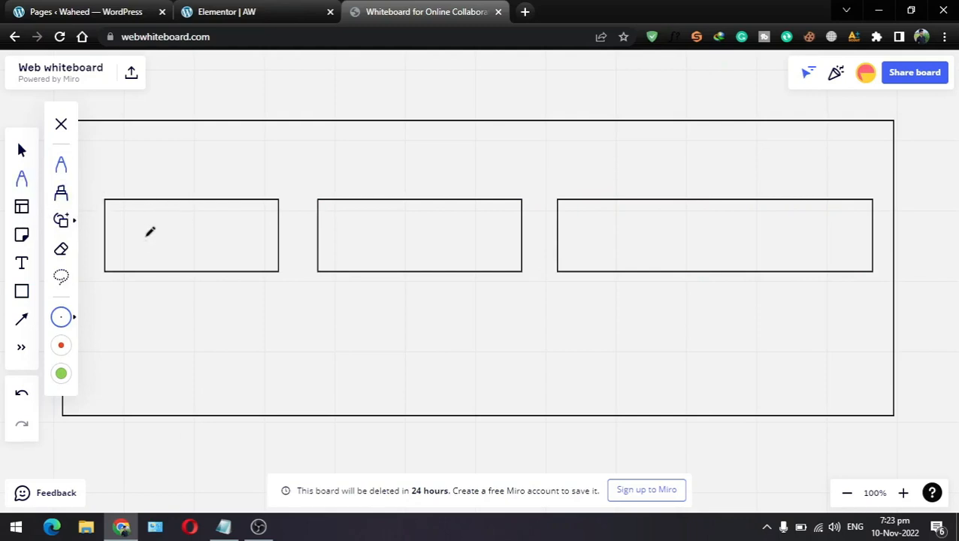
{"action": "mouse_move", "coordinate": [142, 247]}
{"action": "left_mouse_down"}
{"action": "mouse_move", "coordinate": [171, 210]}
{"action": "mouse_move", "coordinate": [171, 237]}
{"action": "left_mouse_up"}
{"action": "mouse_move", "coordinate": [364, 227]}
{"action": "left_mouse_down"}
{"action": "mouse_move", "coordinate": [472, 223]}
{"action": "mouse_move", "coordinate": [461, 251]}
{"action": "mouse_move", "coordinate": [348, 255]}
{"action": "mouse_move", "coordinate": [380, 226]}
{"action": "mouse_move", "coordinate": [417, 244]}
{"action": "mouse_move", "coordinate": [445, 235]}
{"action": "left_mouse_up"}
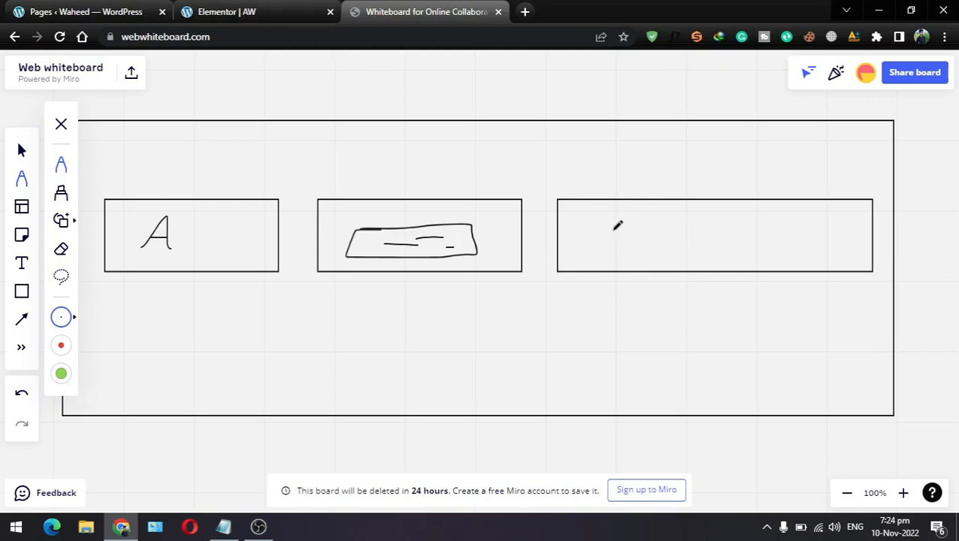
{"action": "mouse_move", "coordinate": [615, 228]}
{"action": "left_mouse_down"}
{"action": "mouse_move", "coordinate": [613, 275]}
{"action": "mouse_move", "coordinate": [654, 216]}
{"action": "mouse_move", "coordinate": [808, 277]}
{"action": "mouse_move", "coordinate": [600, 272]}
{"action": "left_mouse_up"}
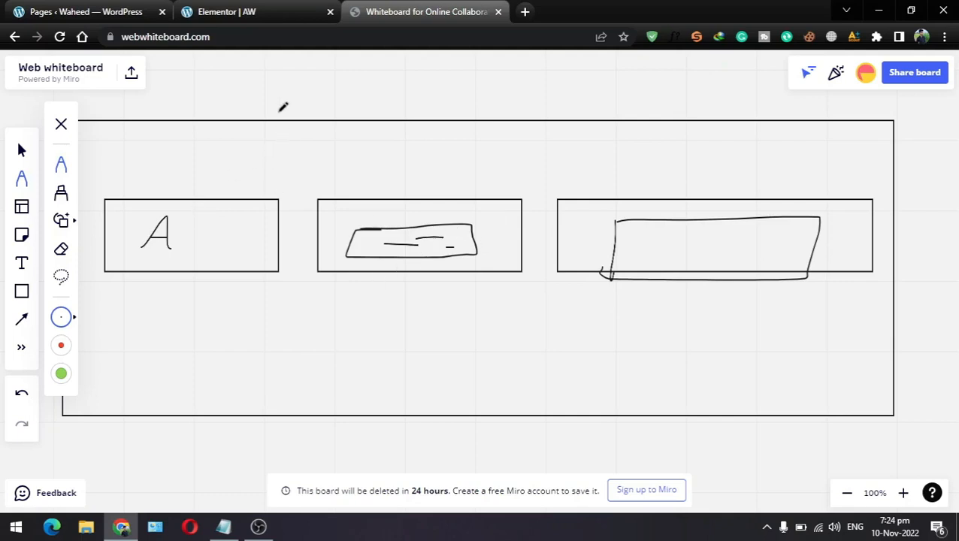
Switch back to the Elementor page and add a section with two equal columns at the end of the page
{"action": "left_click", "coordinate": [272, 9]}
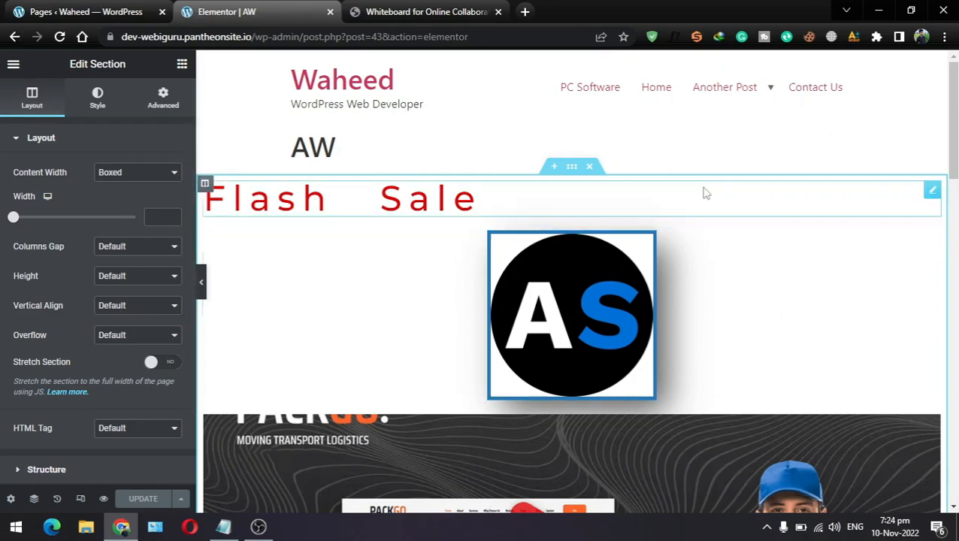
{"action": "left_click_drag", "start_coordinate": [952, 117], "coordinate": [956, 435]}
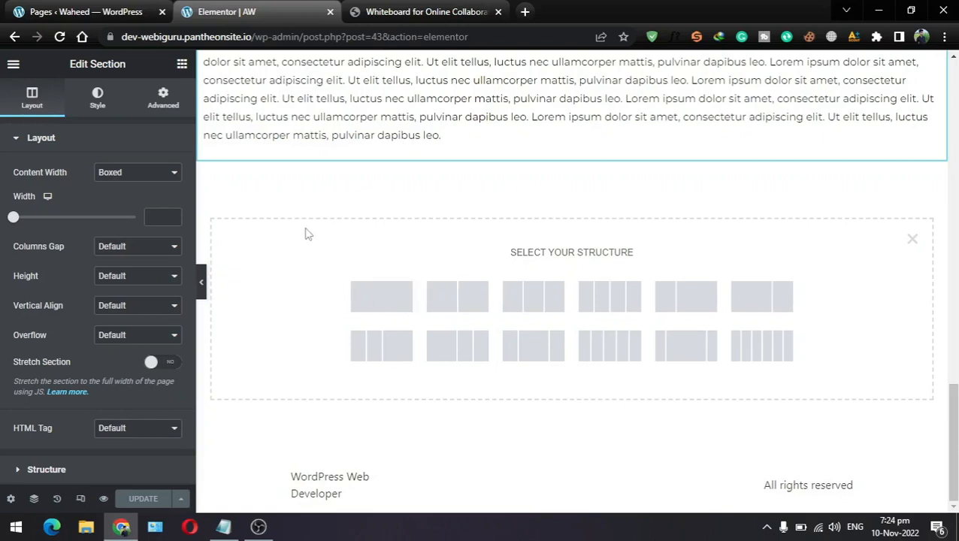
{"action": "left_click", "coordinate": [454, 301]}
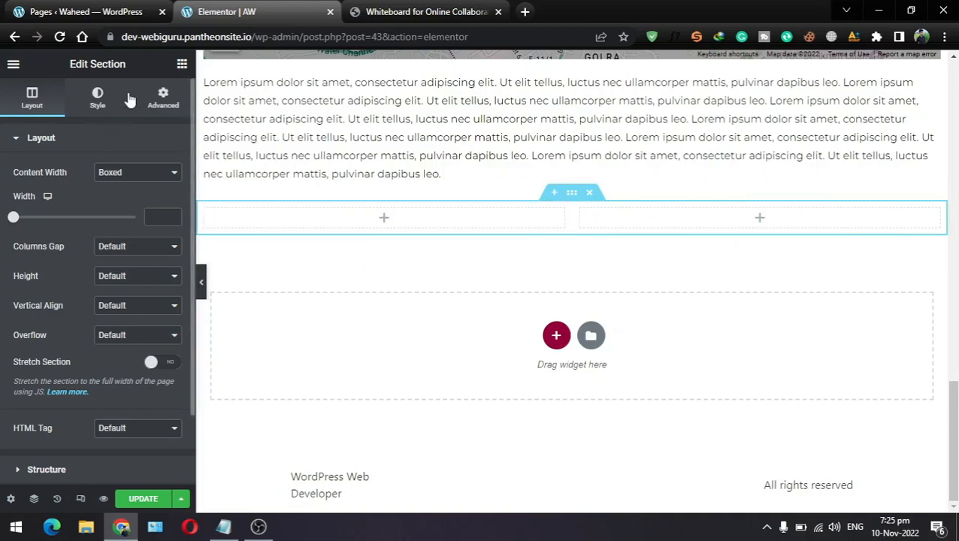
Place a Heading widget in the first column and a Button widget in the second, and preview the page without the editing panel
{"action": "left_click", "coordinate": [181, 68]}
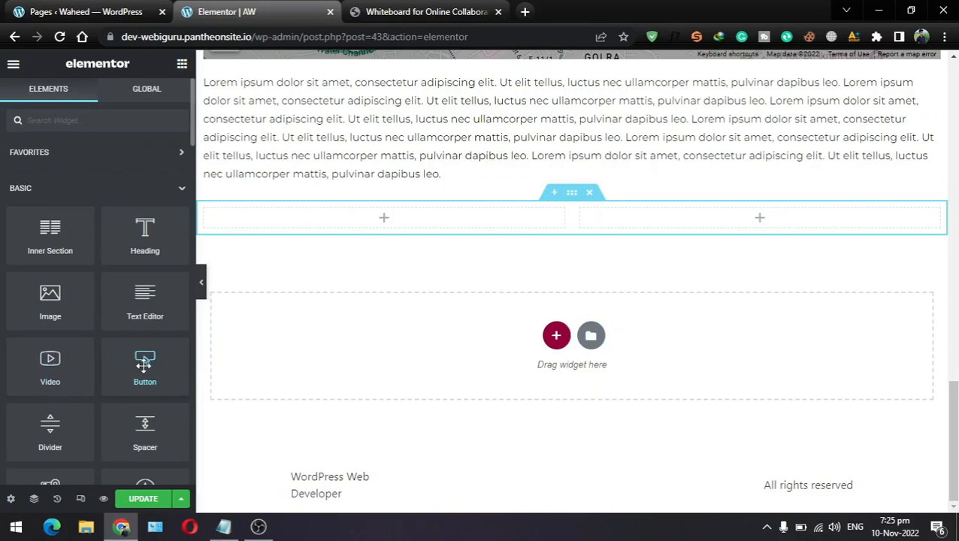
{"action": "left_click_drag", "start_coordinate": [142, 239], "coordinate": [319, 218]}
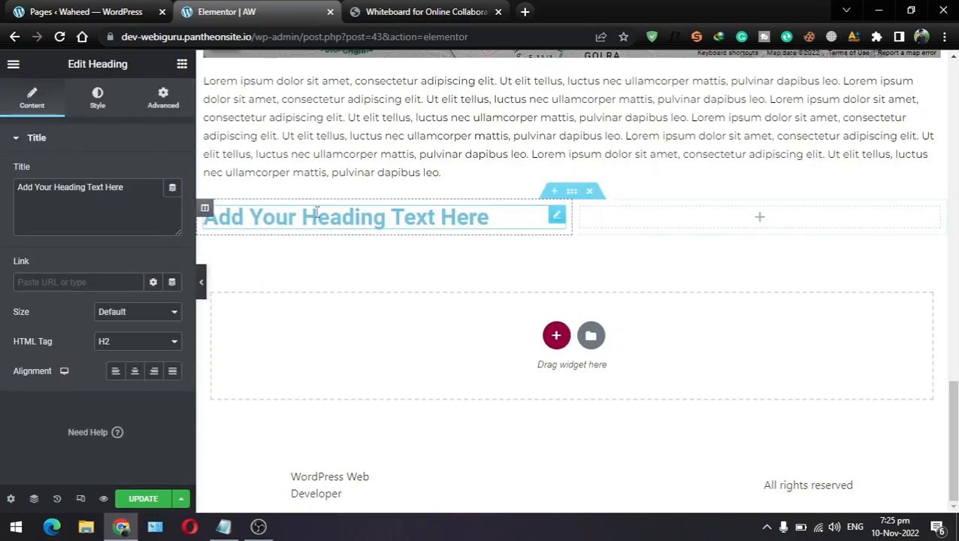
{"action": "left_click", "coordinate": [181, 64]}
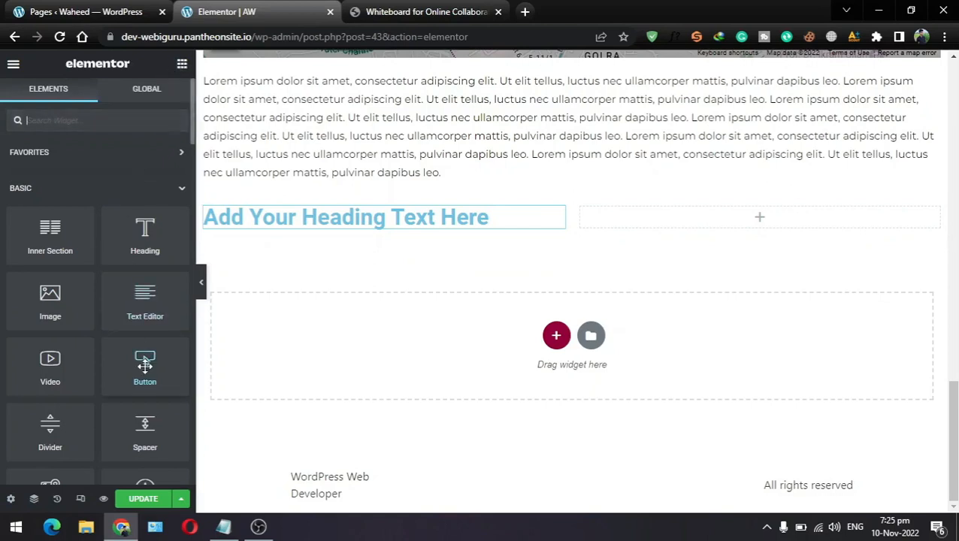
{"action": "left_click_drag", "start_coordinate": [143, 365], "coordinate": [697, 216]}
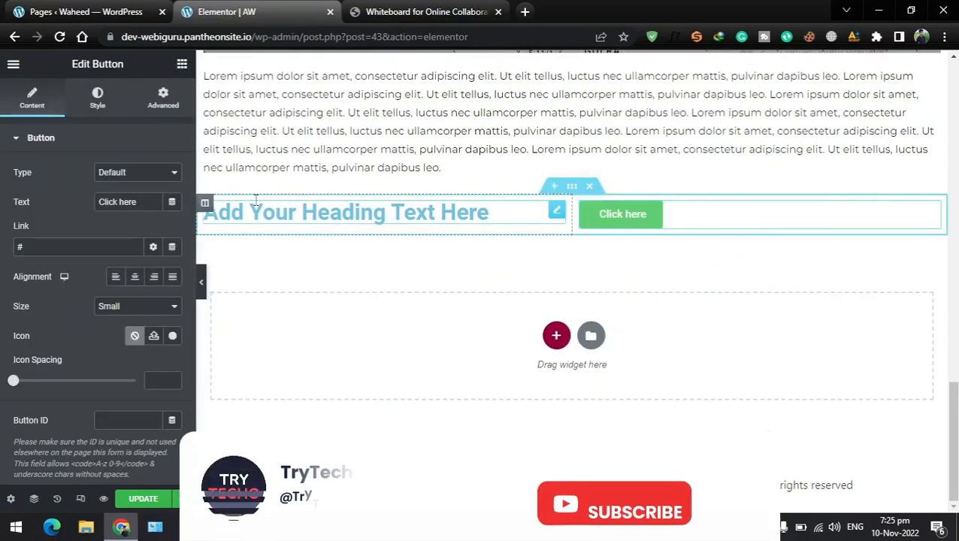
{"action": "left_click", "coordinate": [199, 279]}
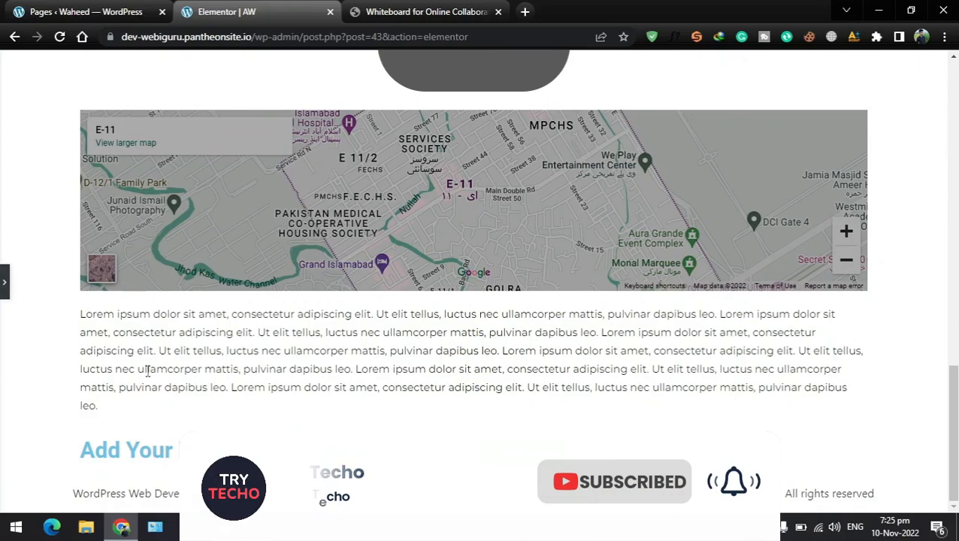
{"action": "left_click", "coordinate": [4, 282]}
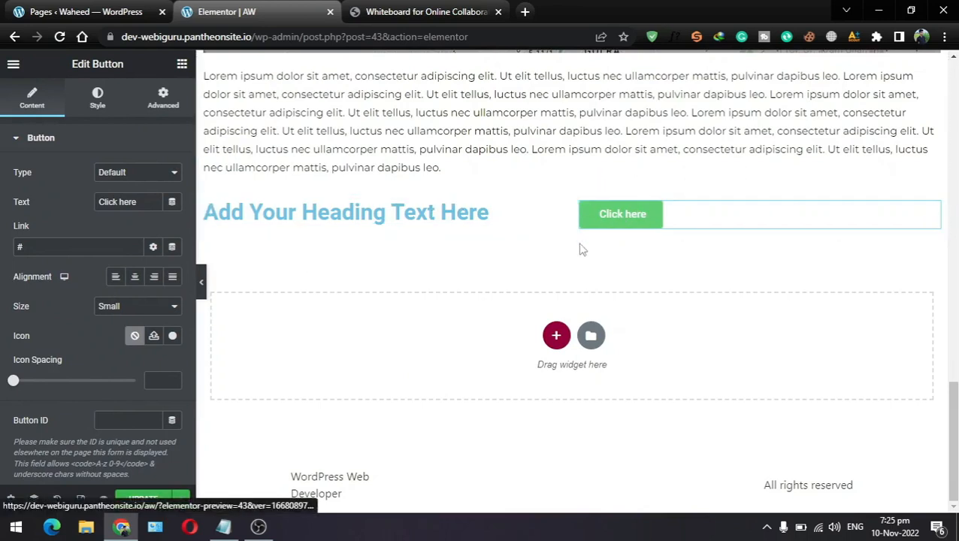
Add a one-column section below the two-column section and place a Heading widget in it
{"action": "left_click", "coordinate": [556, 335]}
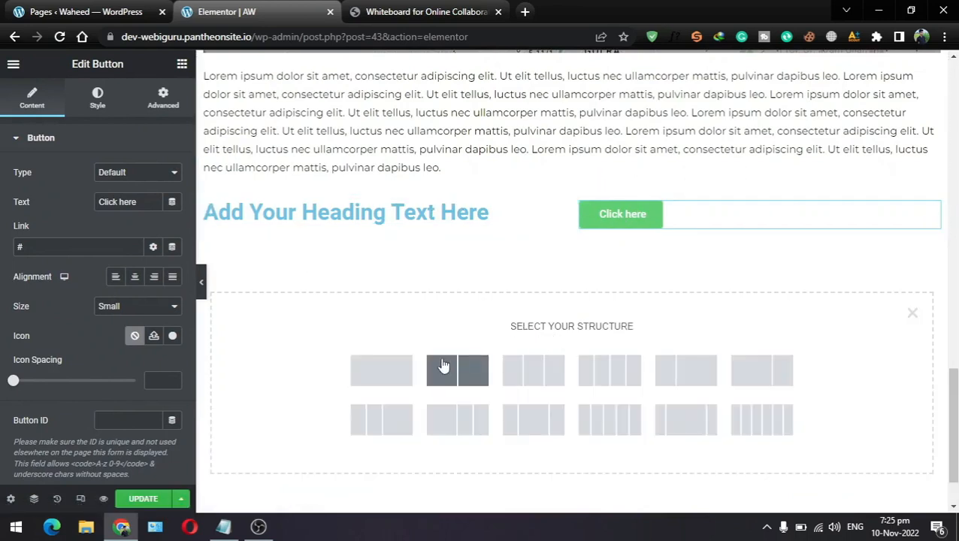
{"action": "left_click", "coordinate": [382, 369]}
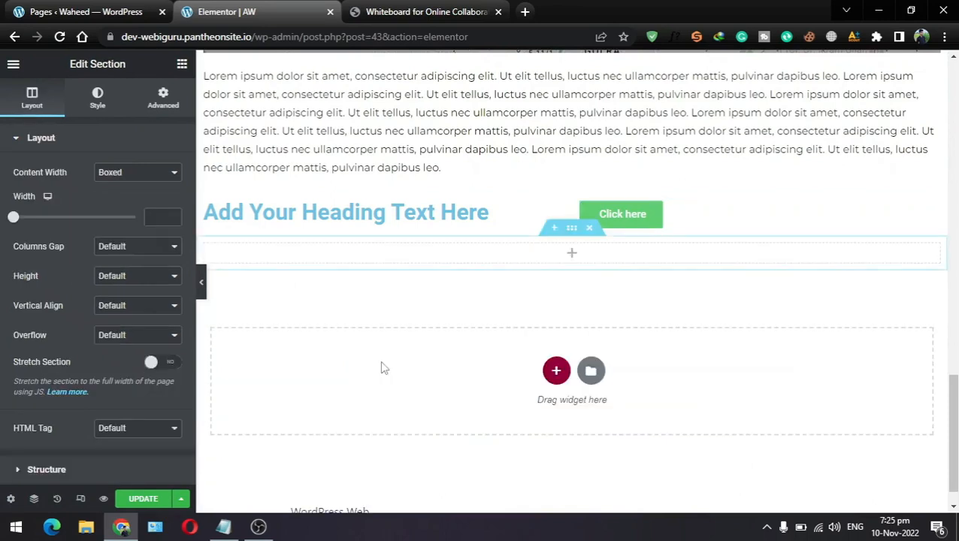
{"action": "left_click", "coordinate": [182, 64]}
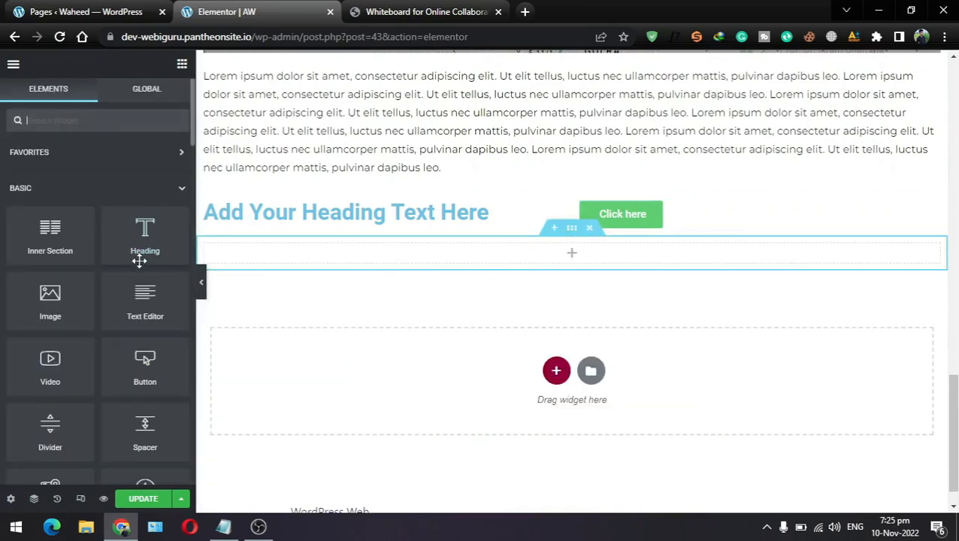
{"action": "left_click_drag", "start_coordinate": [144, 239], "coordinate": [336, 270]}
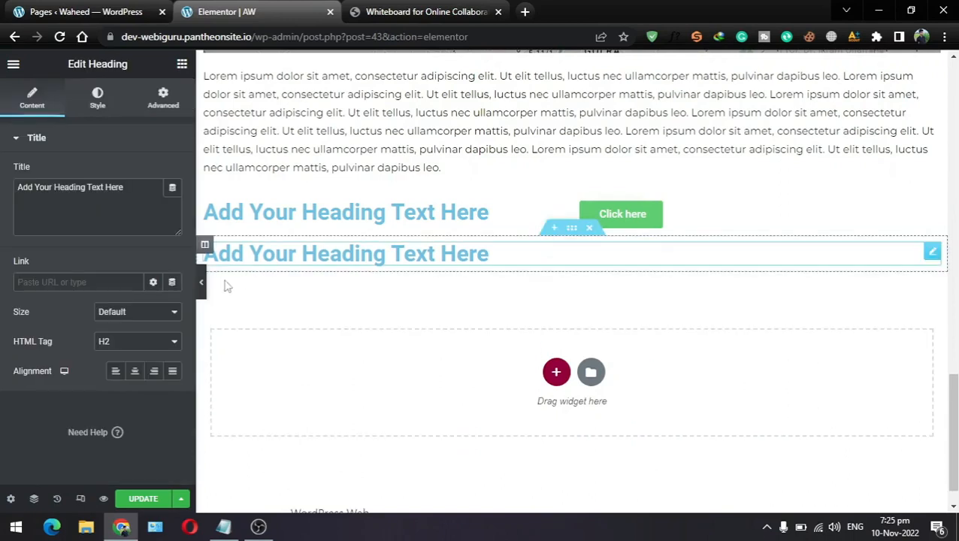
Place a Button widget below the heading in the one-column section, and delete that whole section
{"action": "left_click", "coordinate": [181, 68]}
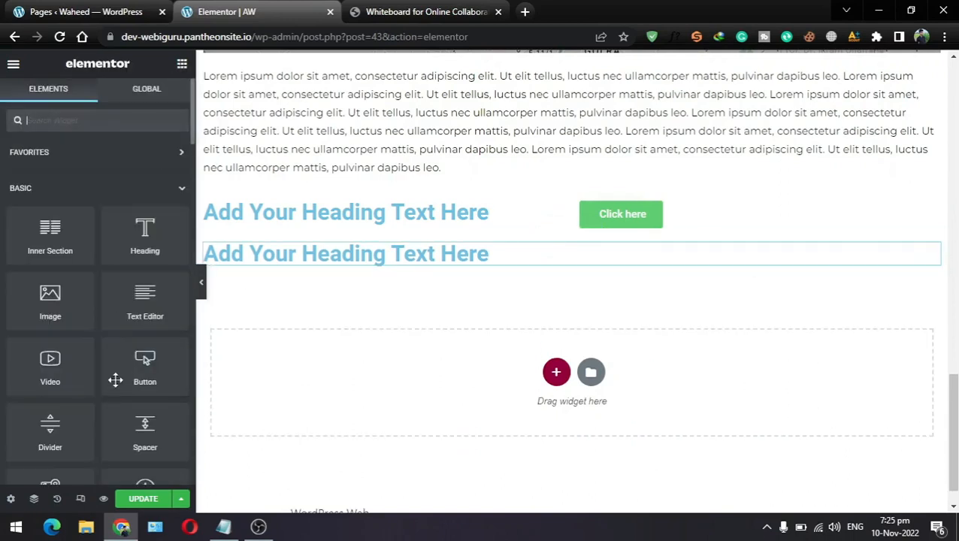
{"action": "left_click_drag", "start_coordinate": [129, 368], "coordinate": [380, 251]}
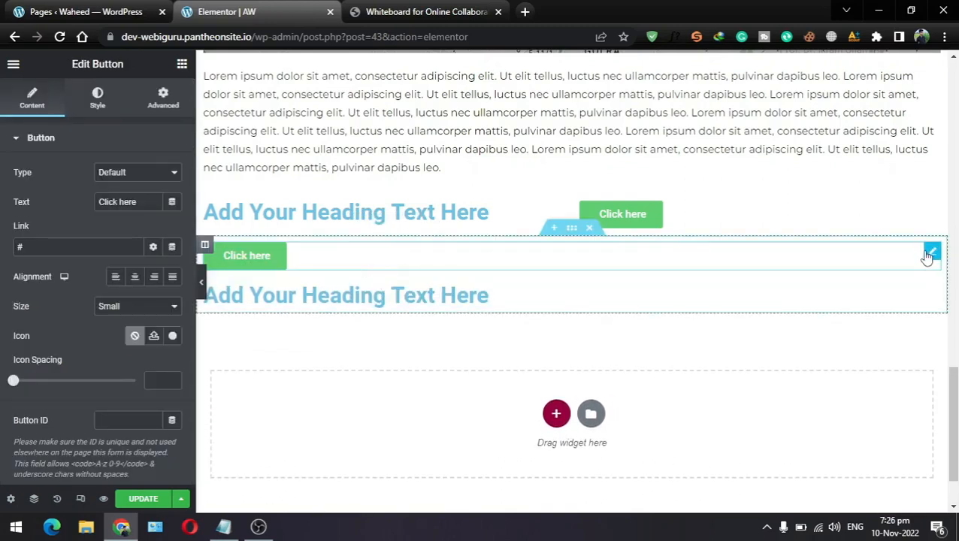
{"action": "left_click_drag", "start_coordinate": [931, 250], "coordinate": [495, 295]}
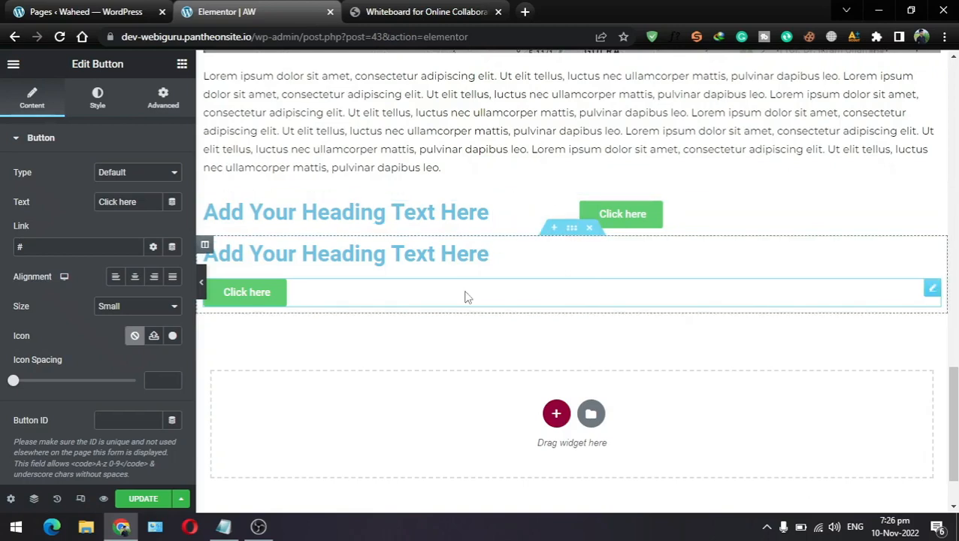
{"action": "left_click", "coordinate": [584, 230]}
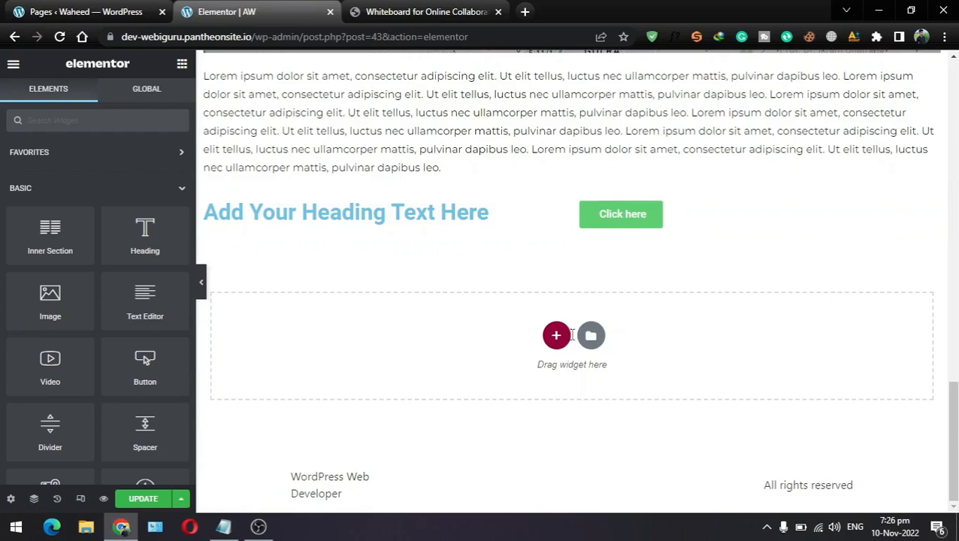
Show the structure choices for a new section, and add two empty columns after the button column in the existing section
{"action": "left_click", "coordinate": [557, 335]}
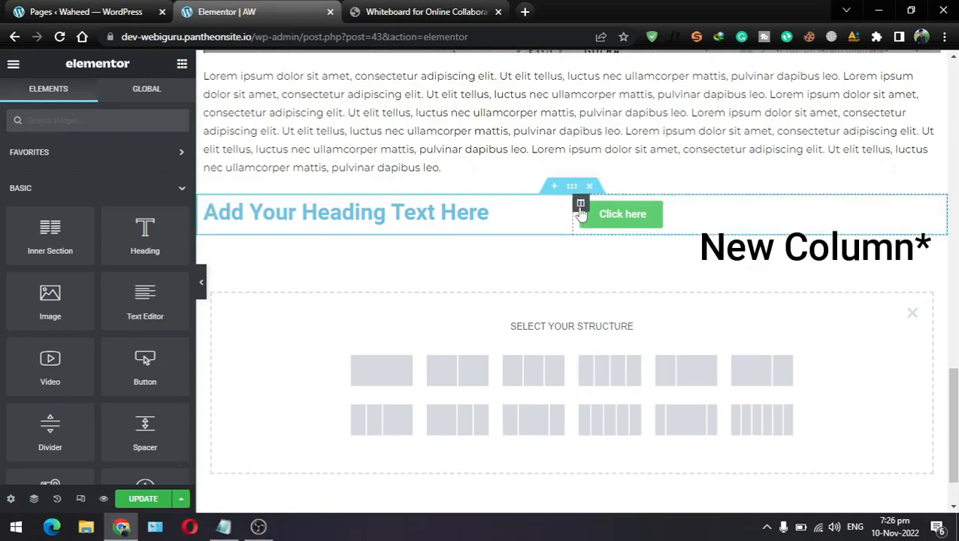
{"action": "right_click", "coordinate": [581, 208]}
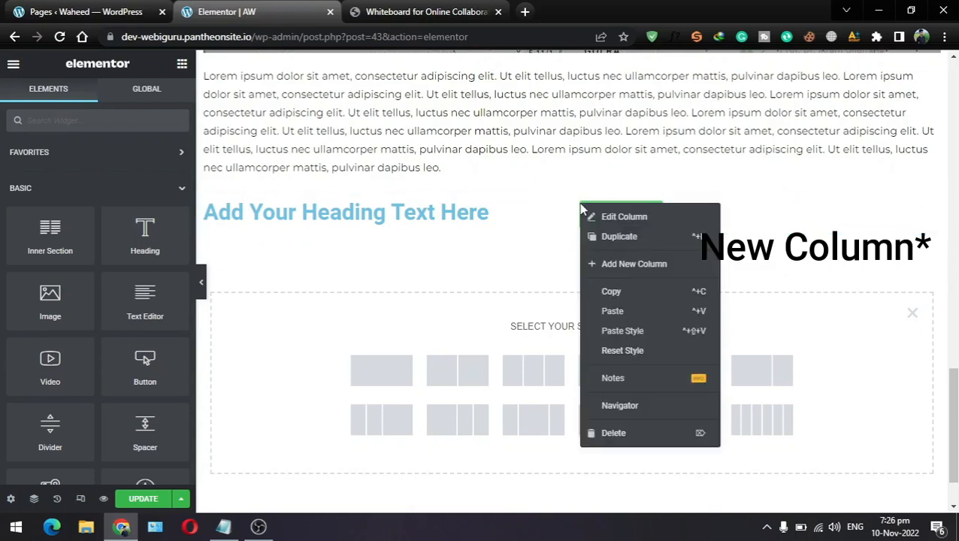
{"action": "left_click", "coordinate": [630, 264]}
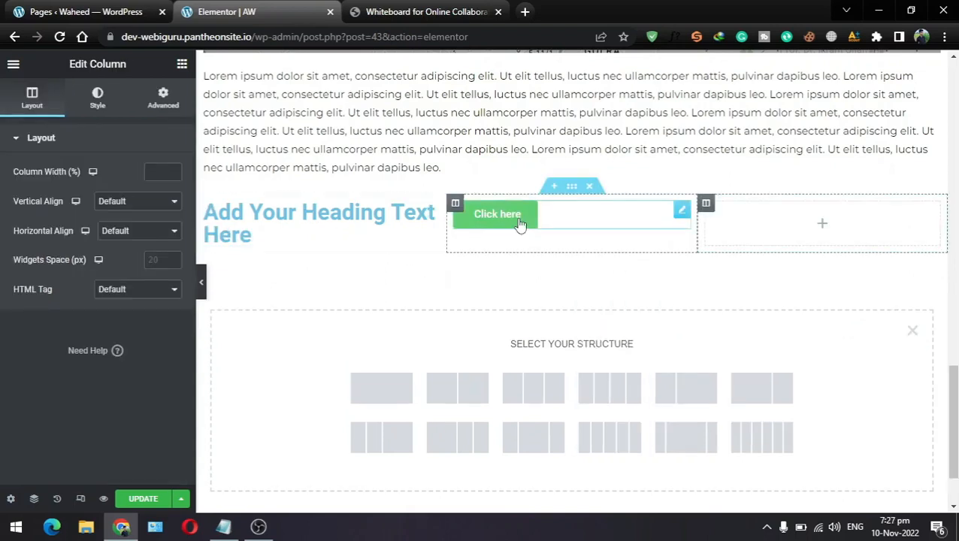
{"action": "right_click", "coordinate": [706, 204]}
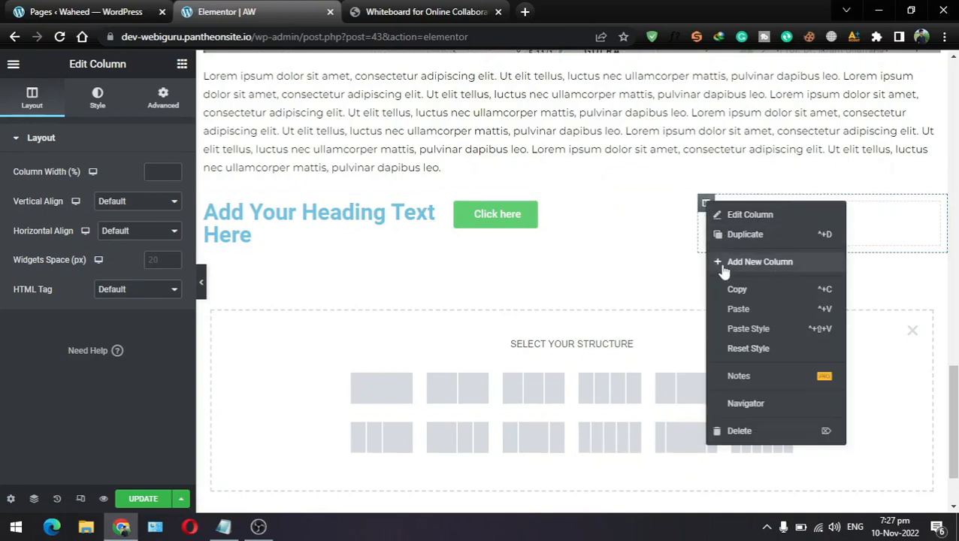
{"action": "left_click", "coordinate": [757, 261]}
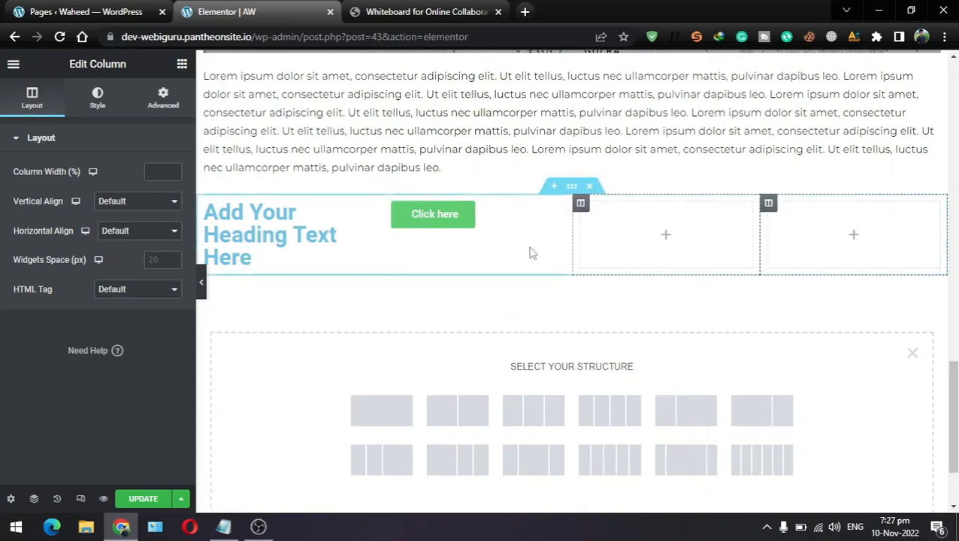
Place a Text Editor widget in the third column and a Button widget in the fourth, and preview the four-column section without the editing panel
{"action": "left_click", "coordinate": [182, 64]}
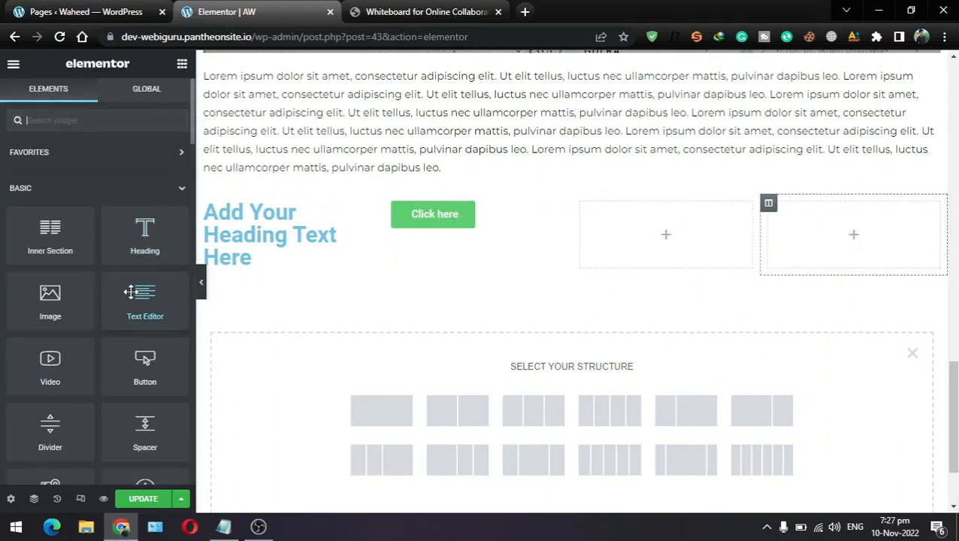
{"action": "left_click_drag", "start_coordinate": [136, 295], "coordinate": [657, 224]}
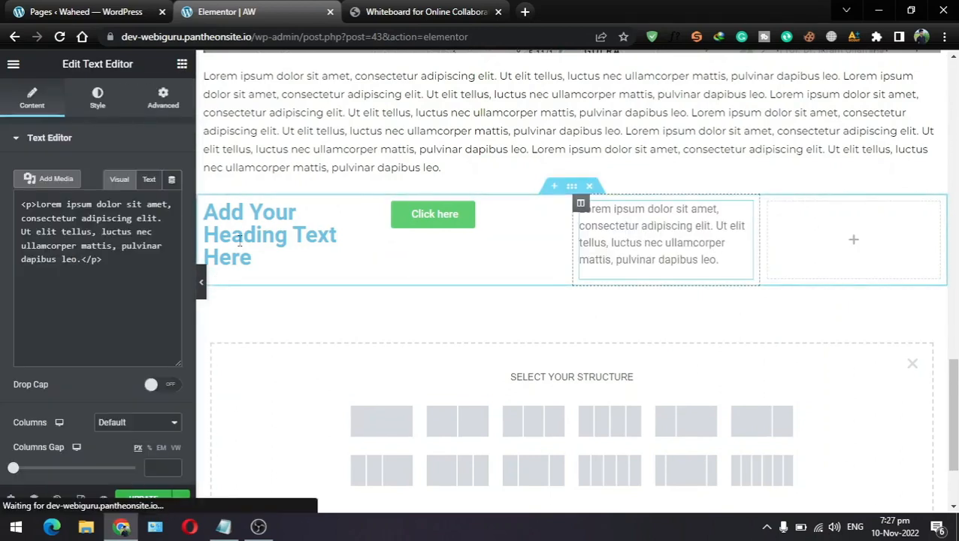
{"action": "left_click", "coordinate": [182, 65]}
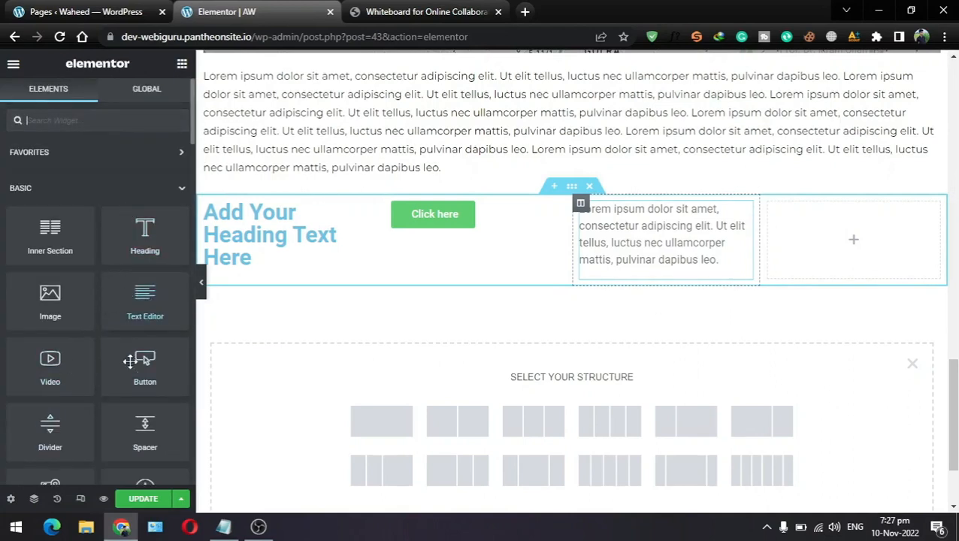
{"action": "left_click_drag", "start_coordinate": [128, 370], "coordinate": [849, 248]}
{"action": "left_click", "coordinate": [203, 286]}
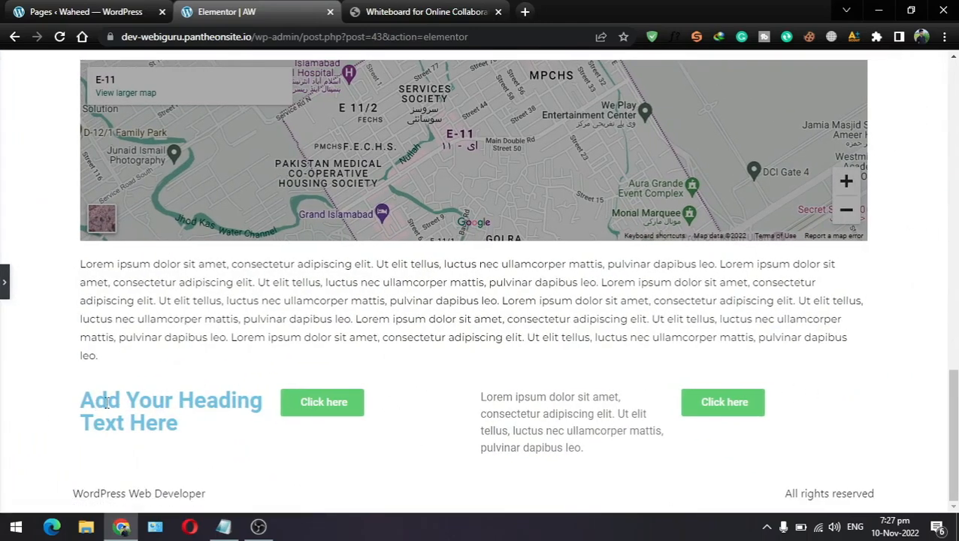
{"action": "scroll", "coordinate": [4, 263], "scroll_direction": "down", "scroll_amount": 2}
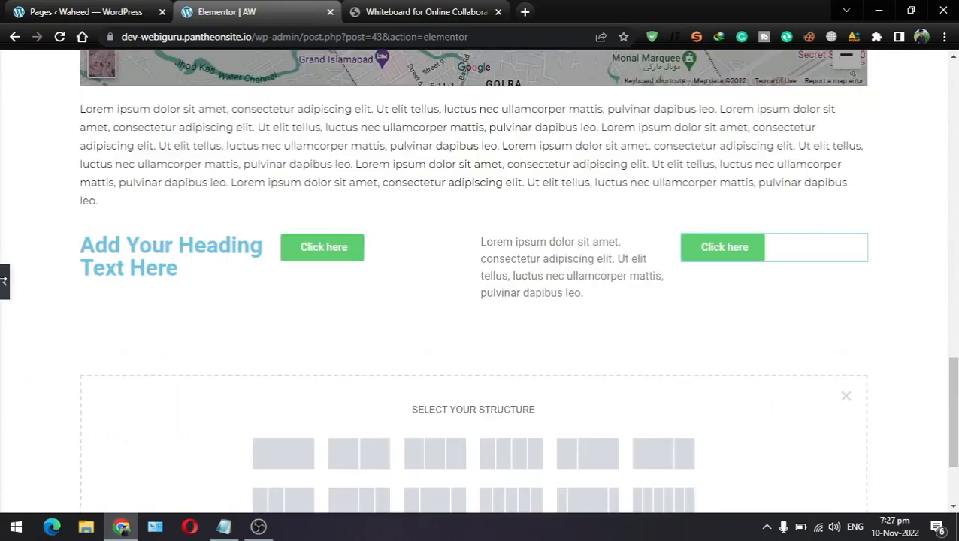
{"action": "left_click", "coordinate": [4, 282]}
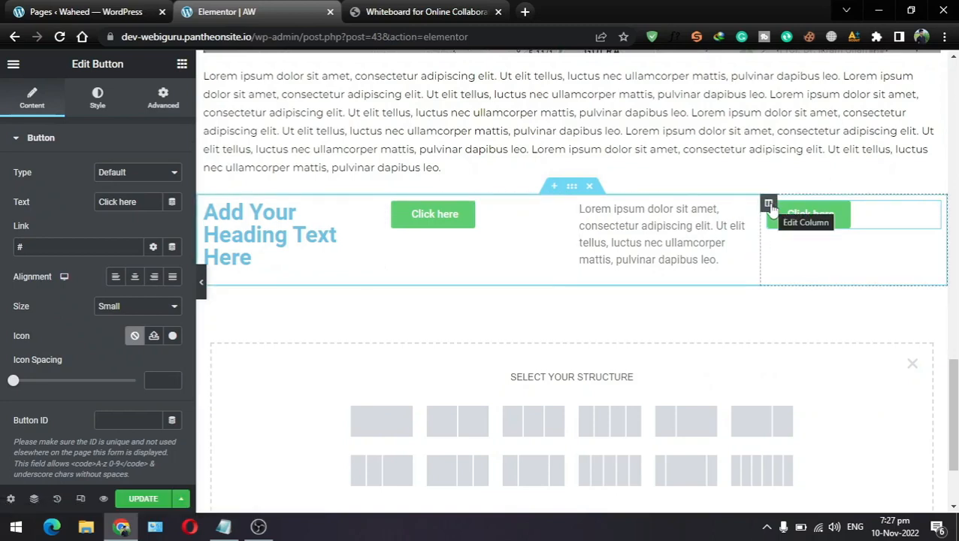
Show the available actions for the fourth column, and open the layout settings of the whole four-column section
{"action": "right_click", "coordinate": [769, 206]}
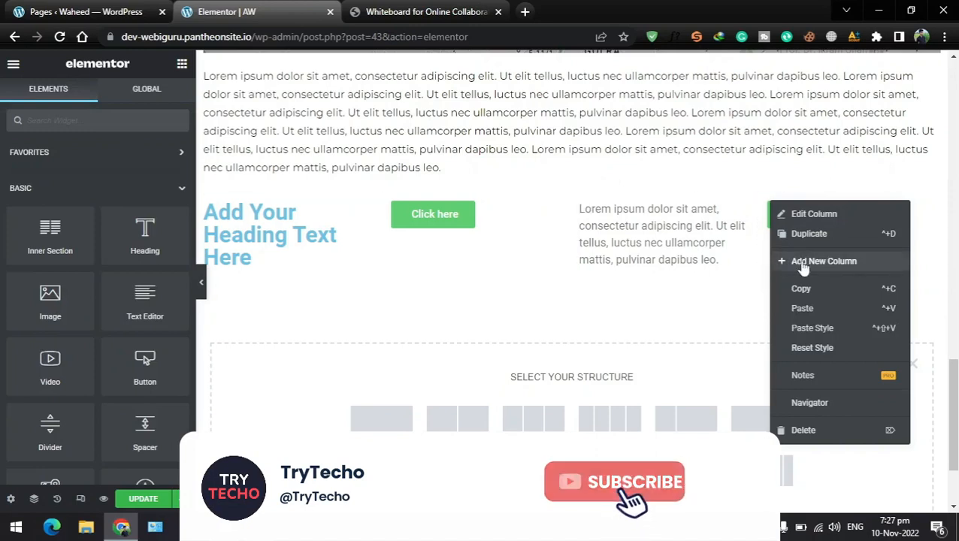
{"action": "left_click", "coordinate": [655, 256]}
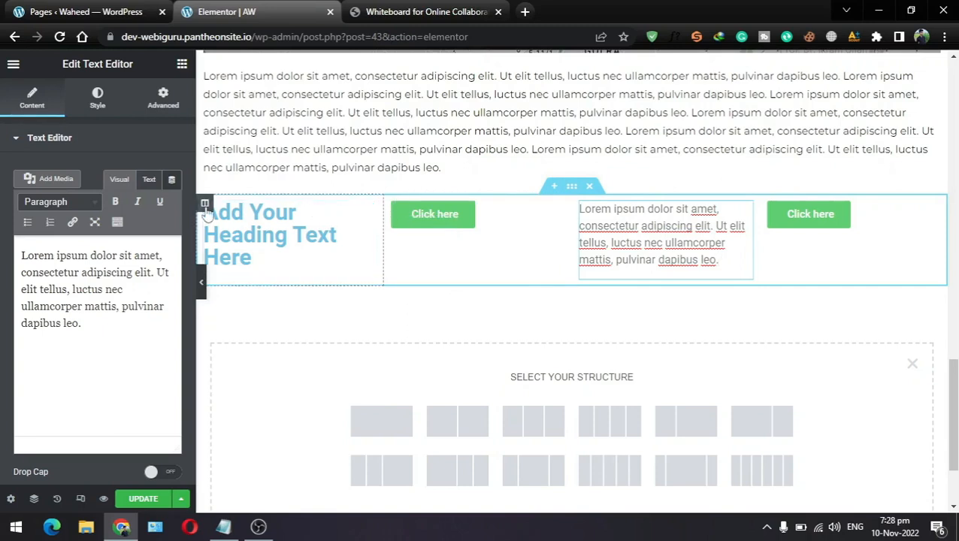
{"action": "left_click", "coordinate": [572, 186]}
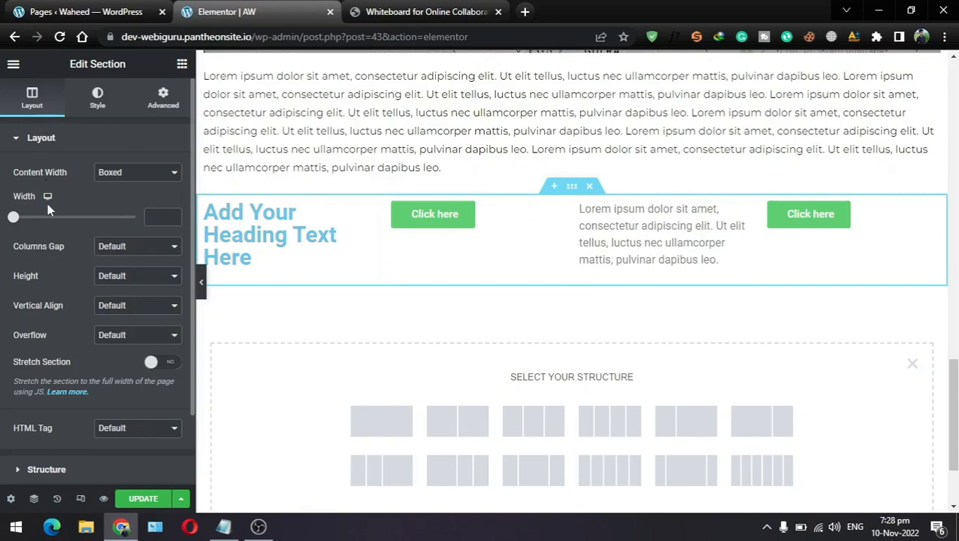
{"action": "triple_click", "coordinate": [125, 64]}
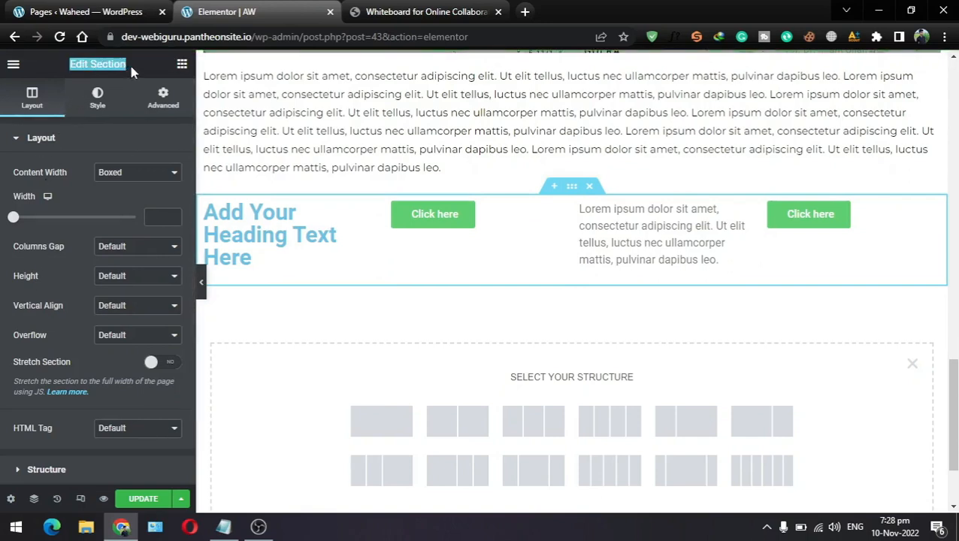
{"action": "left_click", "coordinate": [109, 65]}
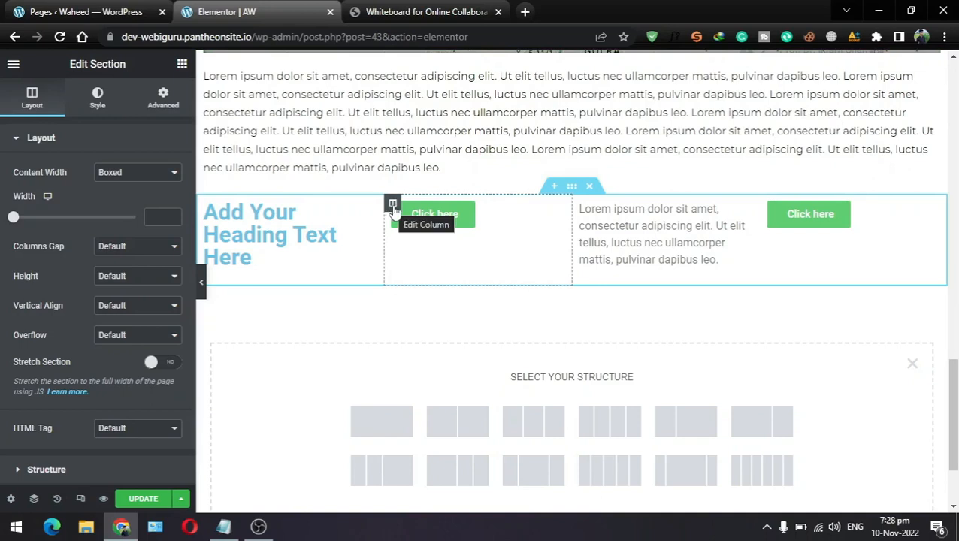
Open the layout settings of the second column, and the content settings of the Button widget inside it
{"action": "left_click", "coordinate": [393, 205]}
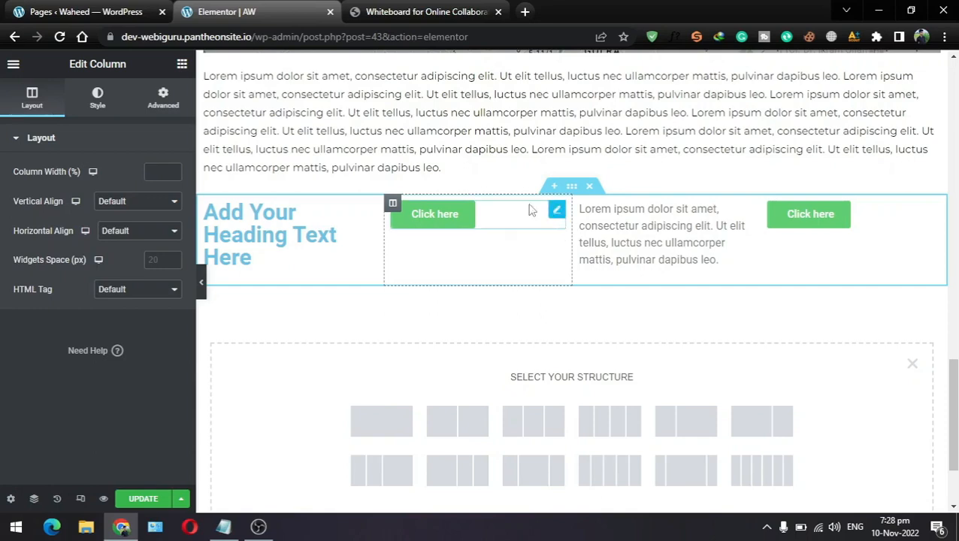
{"action": "left_click", "coordinate": [183, 64]}
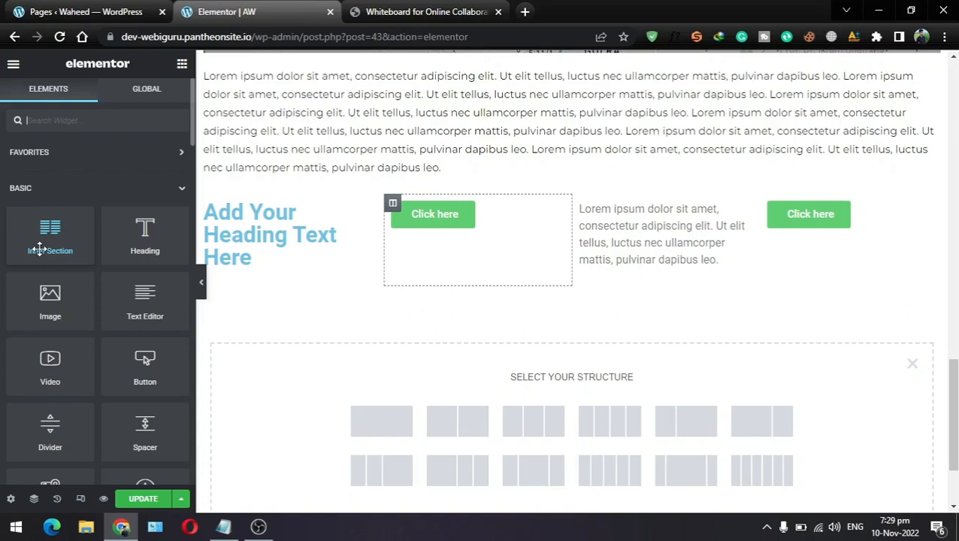
{"action": "left_click", "coordinate": [511, 220]}
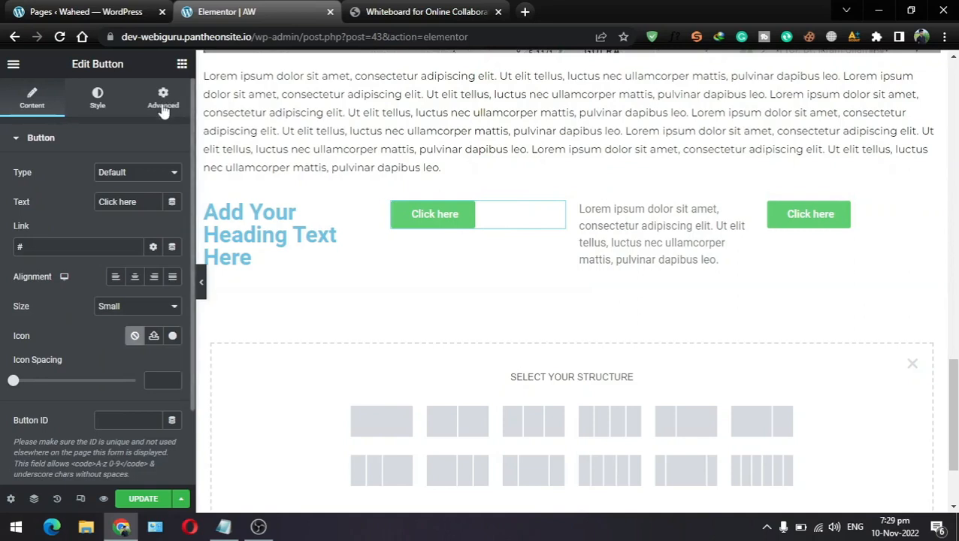